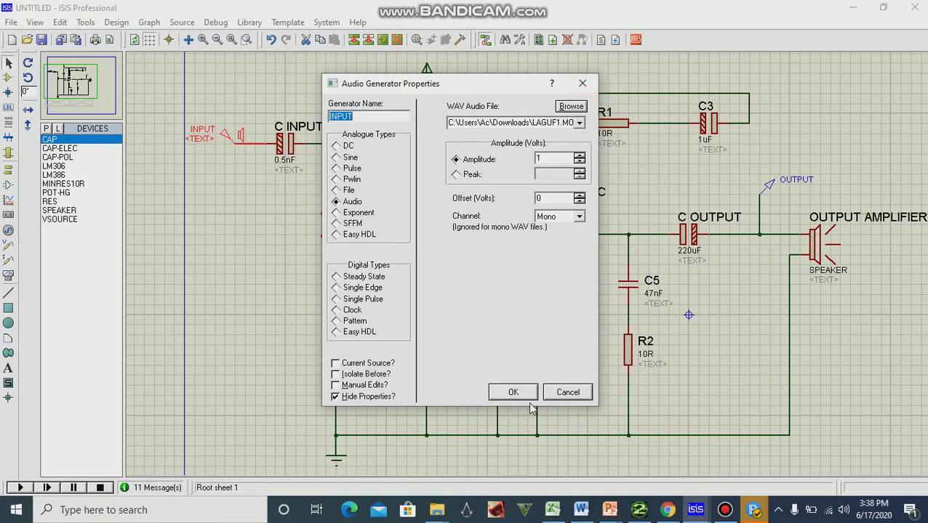
# Step: Close the INPUT audio generator's properties, accepting its current audio settings
pyautogui.click(522, 395)
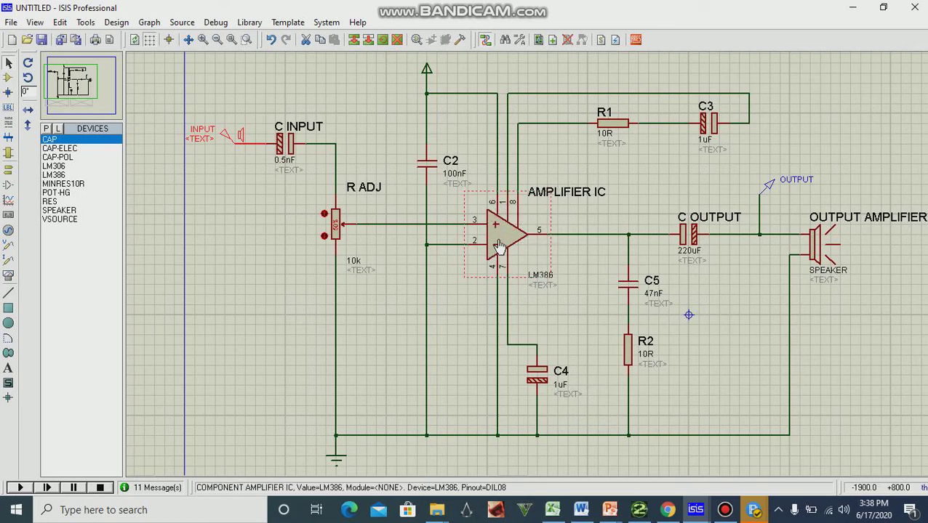
# Step: Switch to the Penguat audio presentation in PowerPoint and present both bullet points of the LM386 slide
pyautogui.click(605, 515)
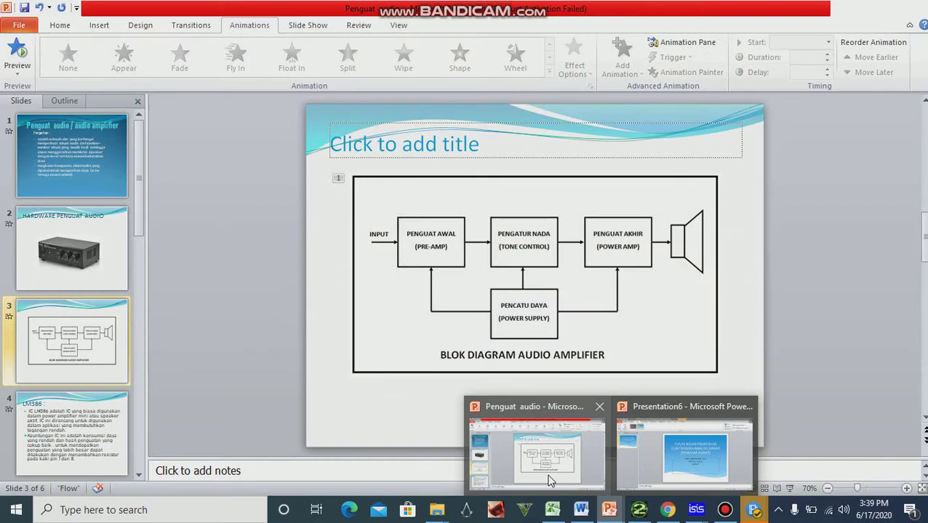
pyautogui.click(549, 473)
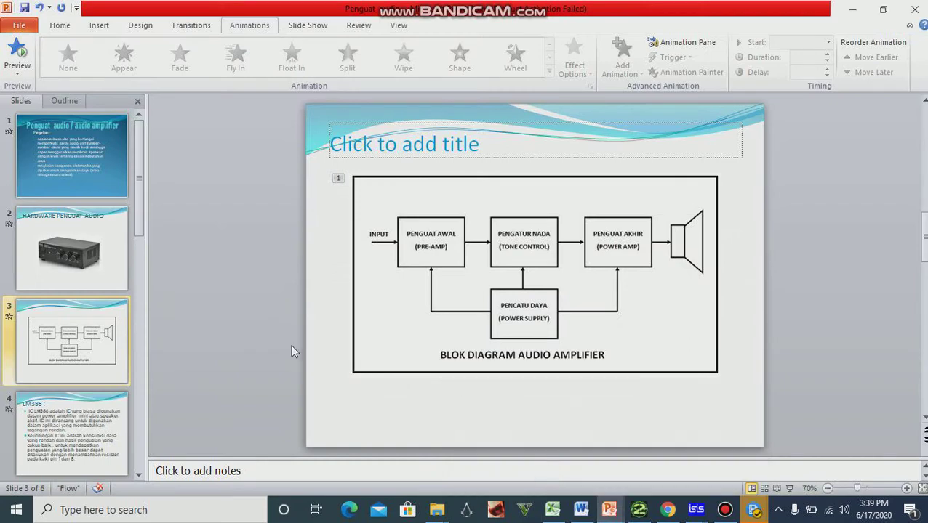
pyautogui.click(101, 396)
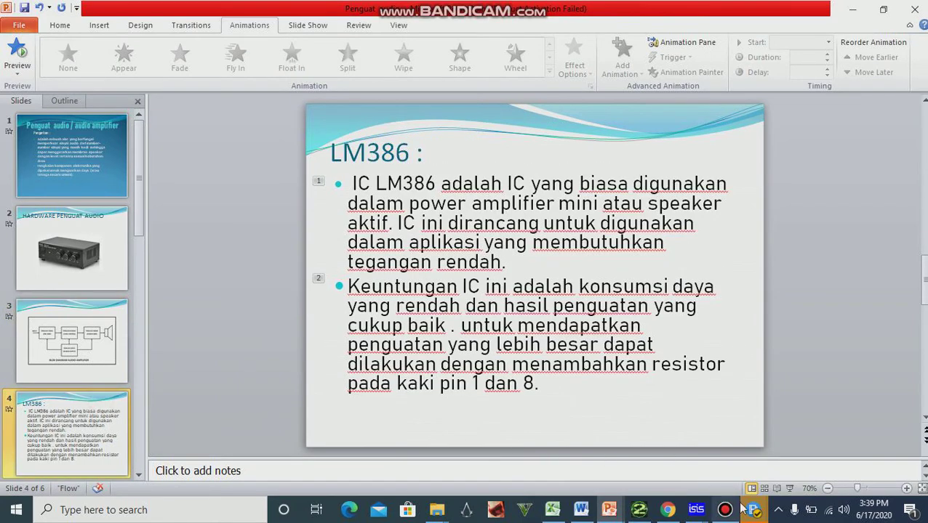
pyautogui.click(789, 488)
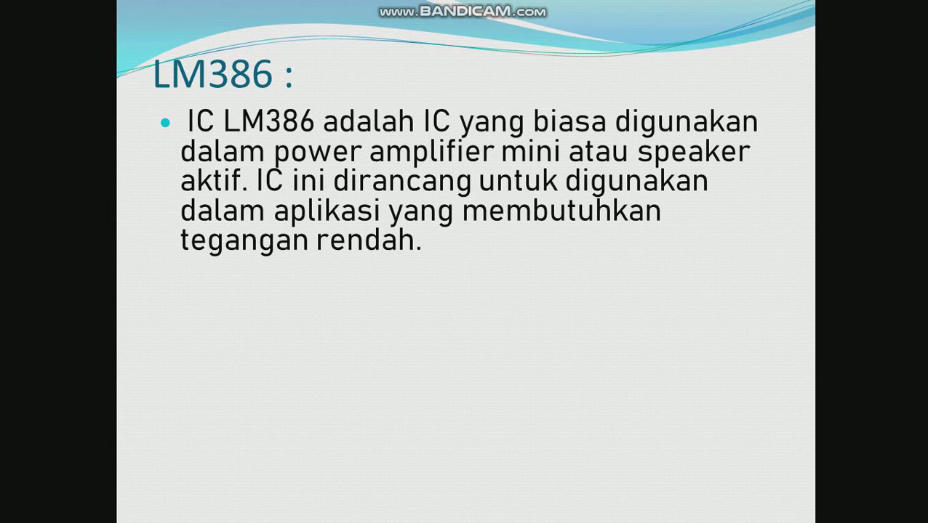
pyautogui.press('Right')
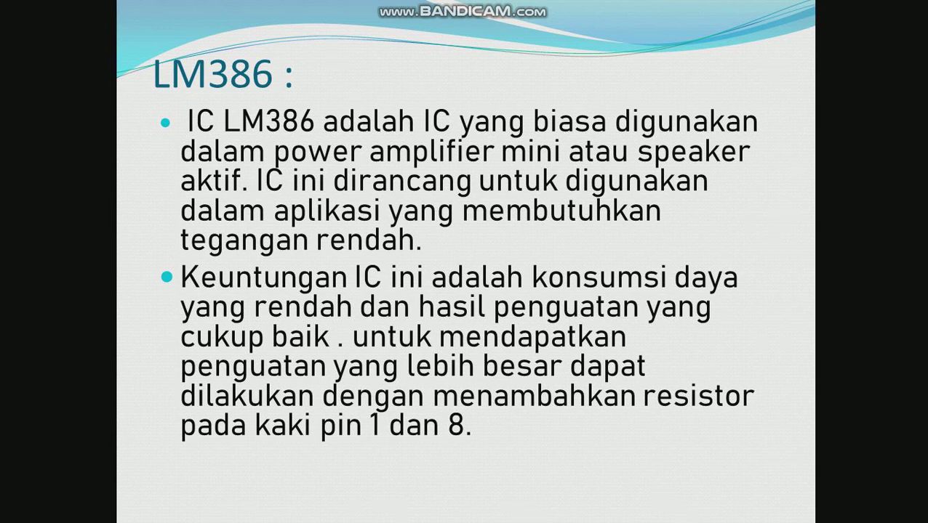
pyautogui.press('Escape')
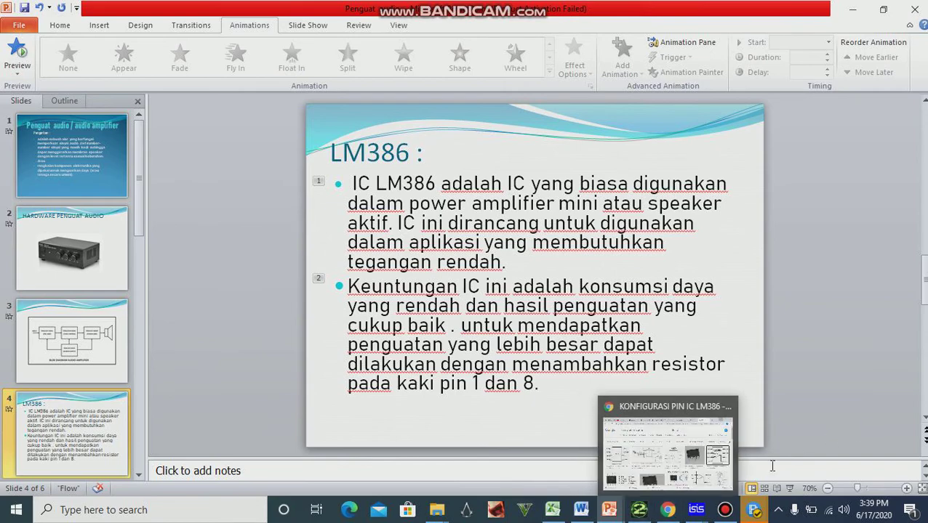
# Step: Switch back to the amplifier schematic in ISIS and examine the LM386 wiring to R ADJ and C4
pyautogui.moveTo(695, 509)
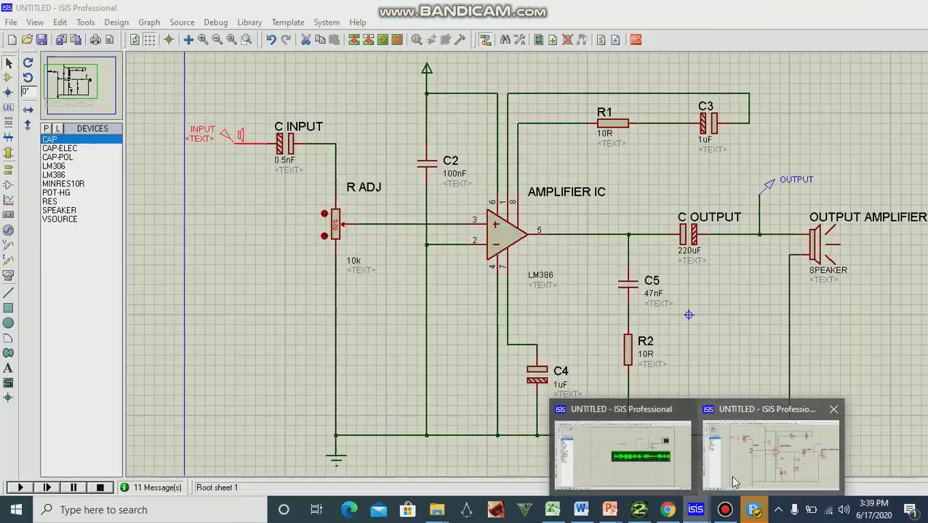
pyautogui.click(734, 482)
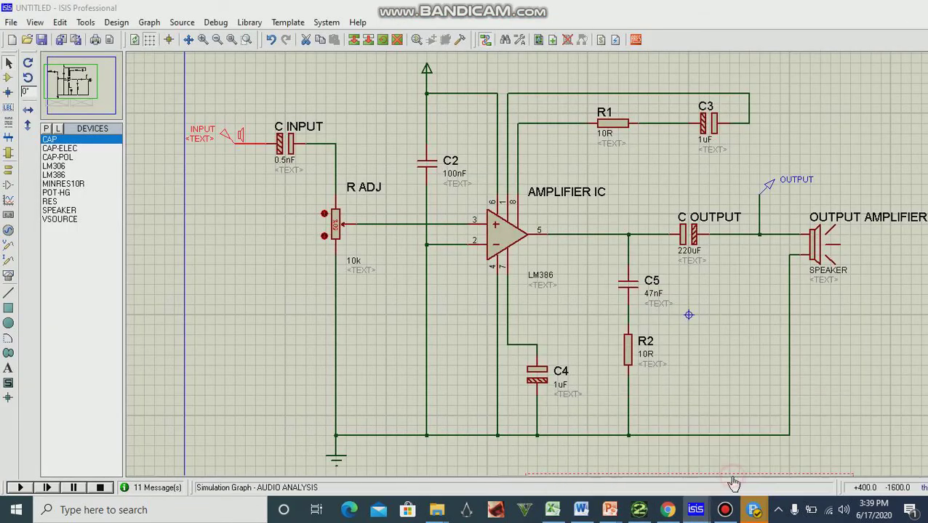
pyautogui.click(469, 225)
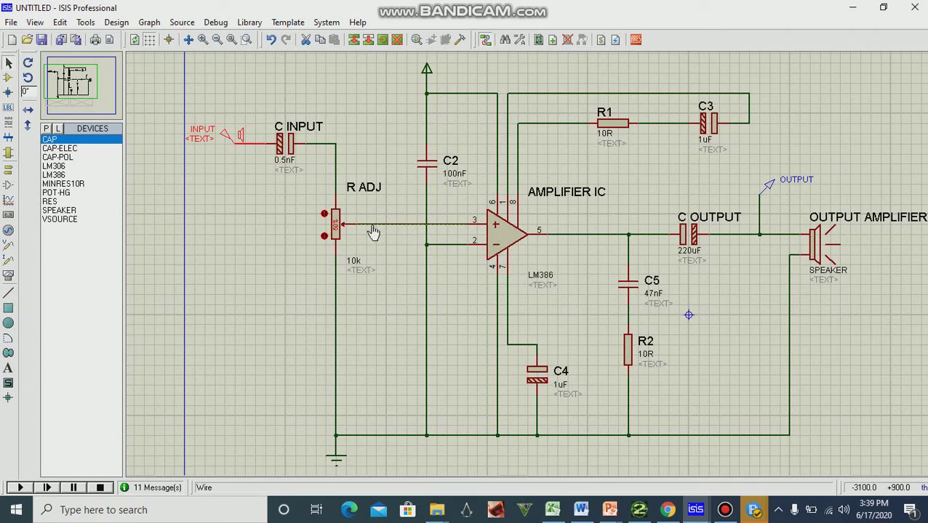
pyautogui.click(348, 230)
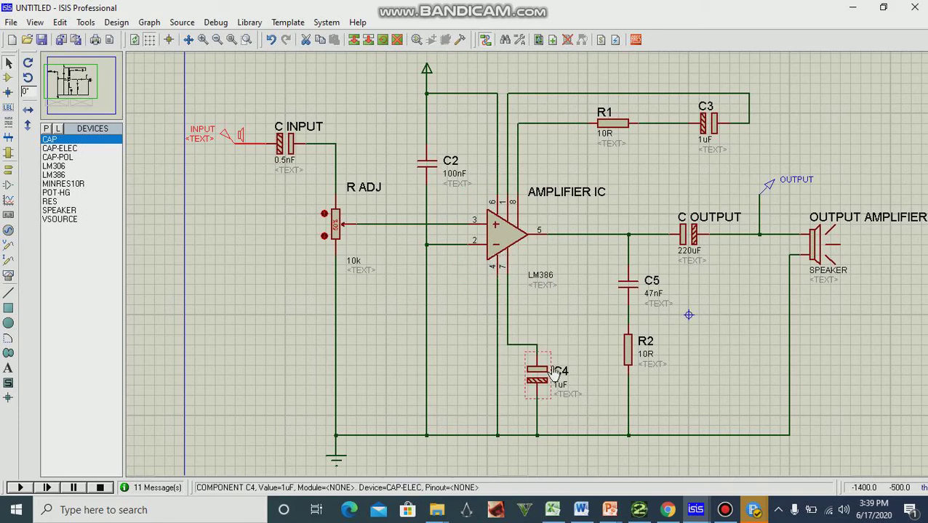
pyautogui.click(533, 431)
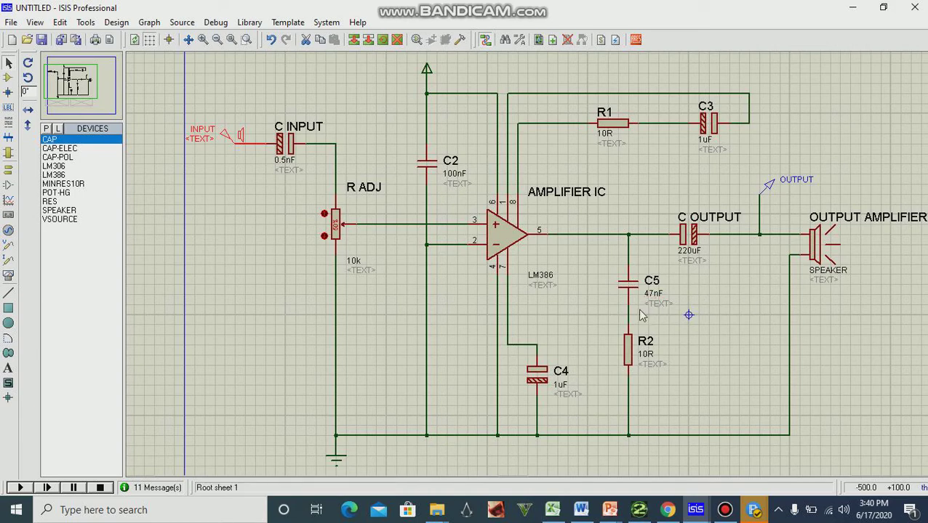
# Step: Examine the INPUT and OUTPUT audio analysis graphs below the amplifier schematic
pyautogui.scroll(-1, 438, 367)
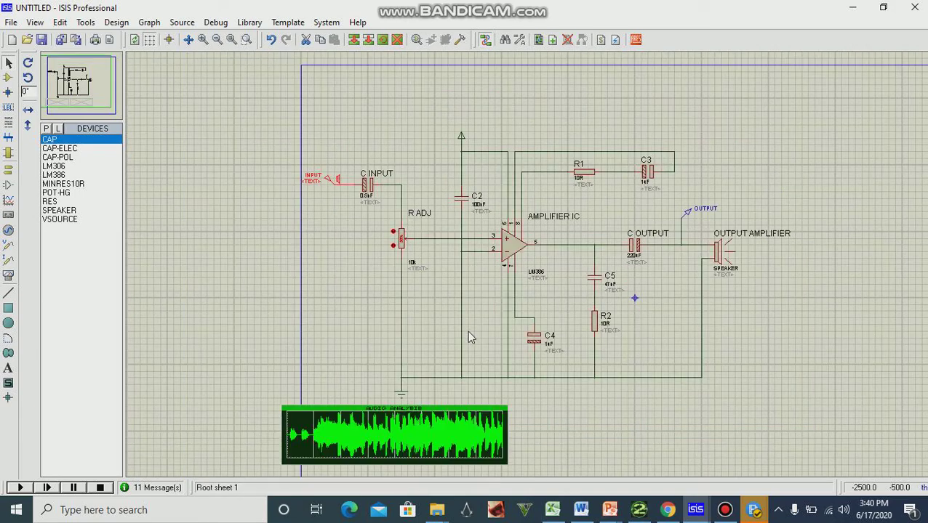
pyautogui.scroll(1, 415, 425)
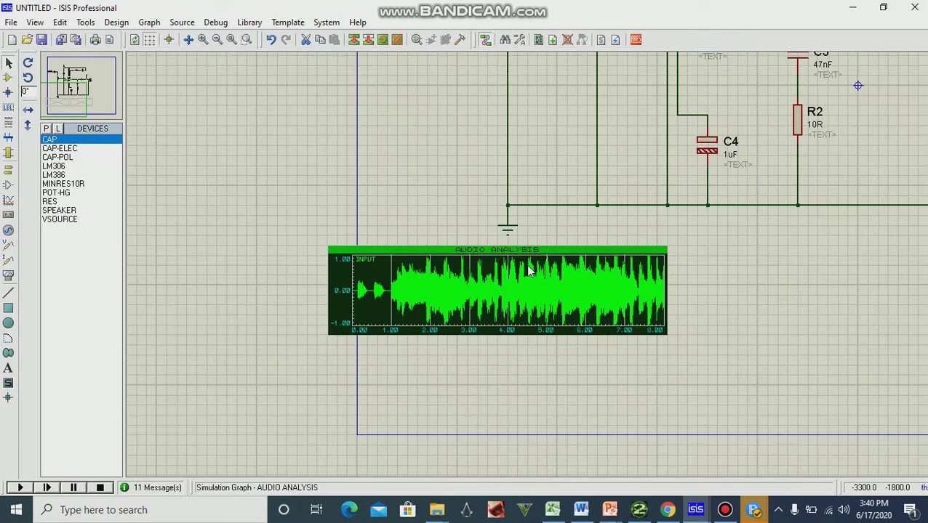
pyautogui.scroll(-1, 534, 244)
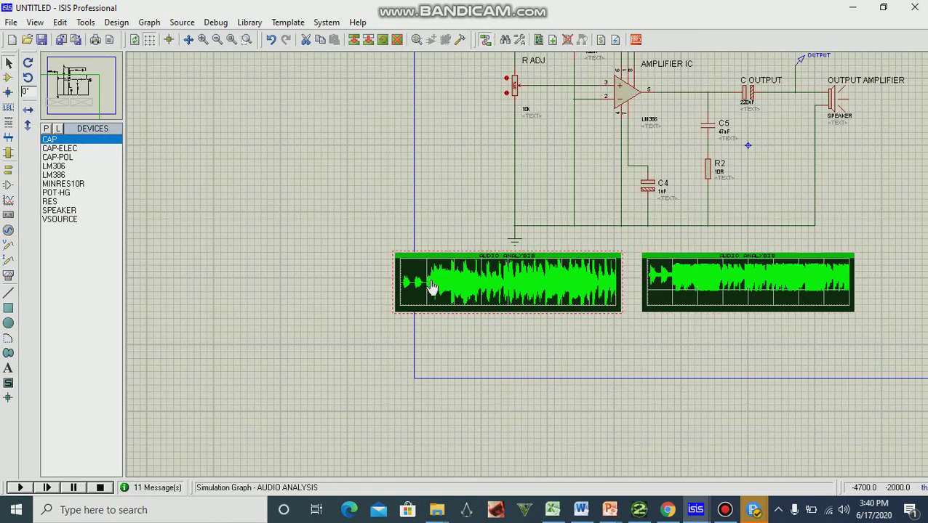
pyautogui.scroll(2, 430, 285)
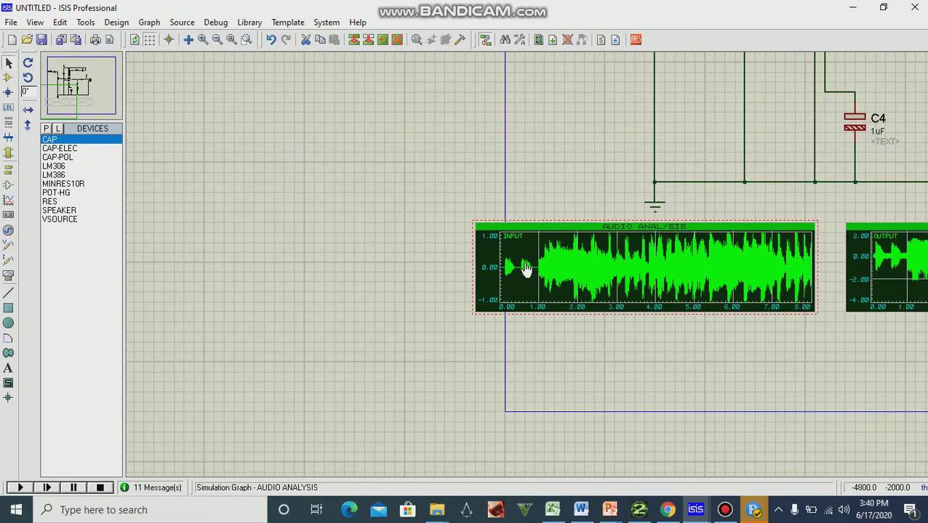
pyautogui.scroll(-2, 528, 264)
pyautogui.scroll(2, 528, 271)
pyautogui.scroll(-1, 529, 270)
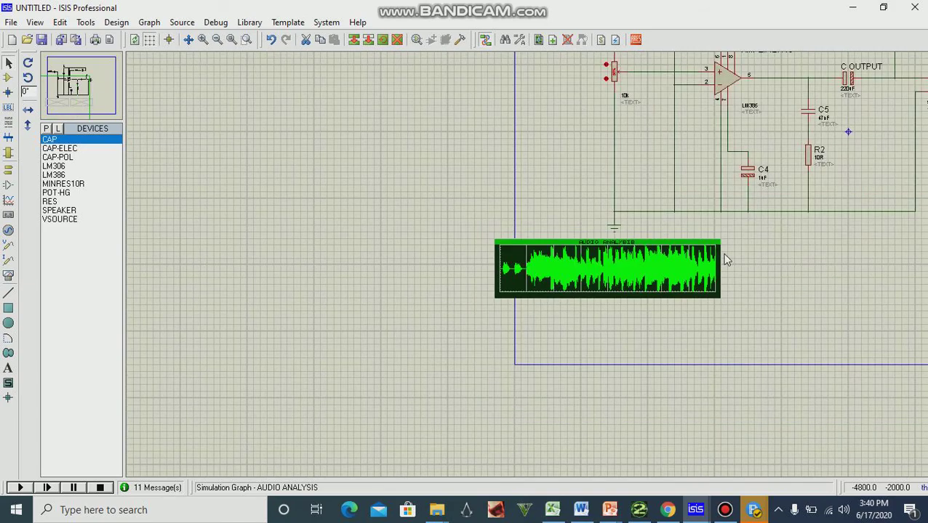
pyautogui.click(760, 262)
pyautogui.scroll(1, 786, 284)
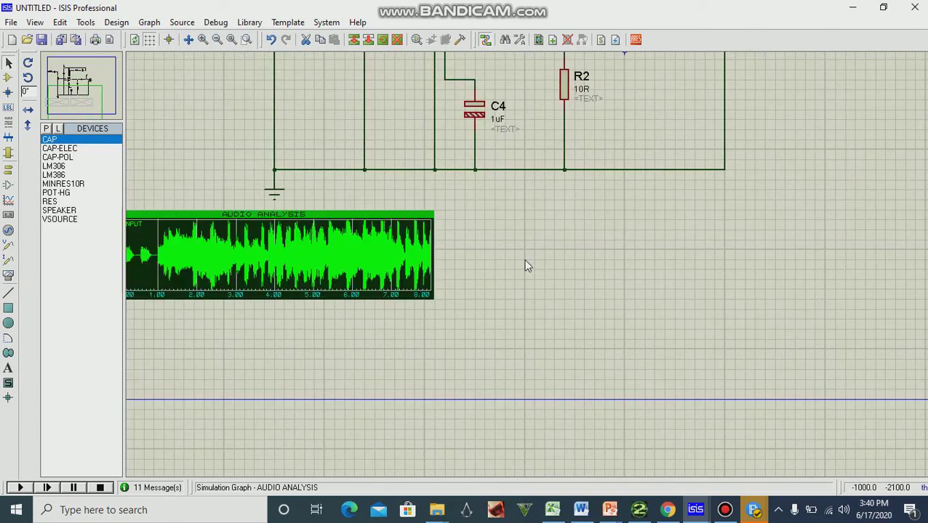
pyautogui.scroll(-1, 527, 268)
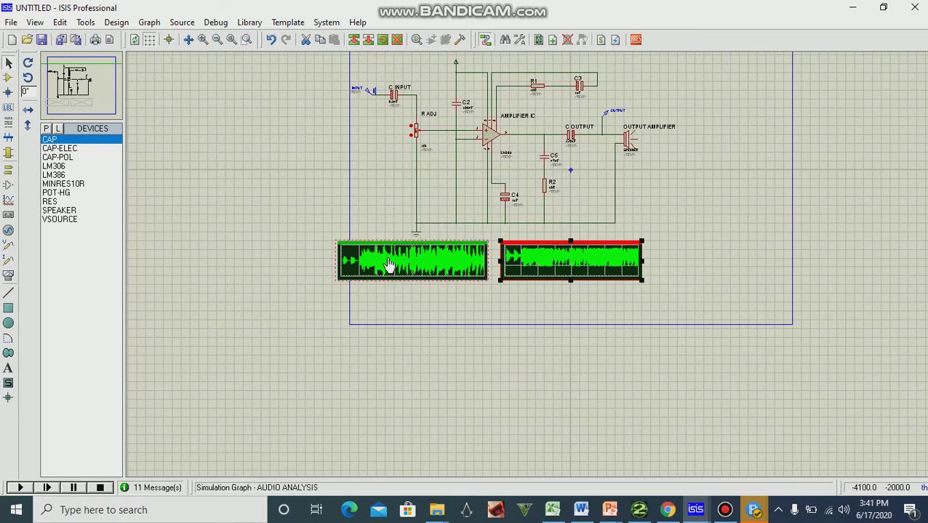
# Step: Examine the INPUT audio generator and the OUTPUT probe that feed the two analysis graphs
pyautogui.scroll(2, 528, 269)
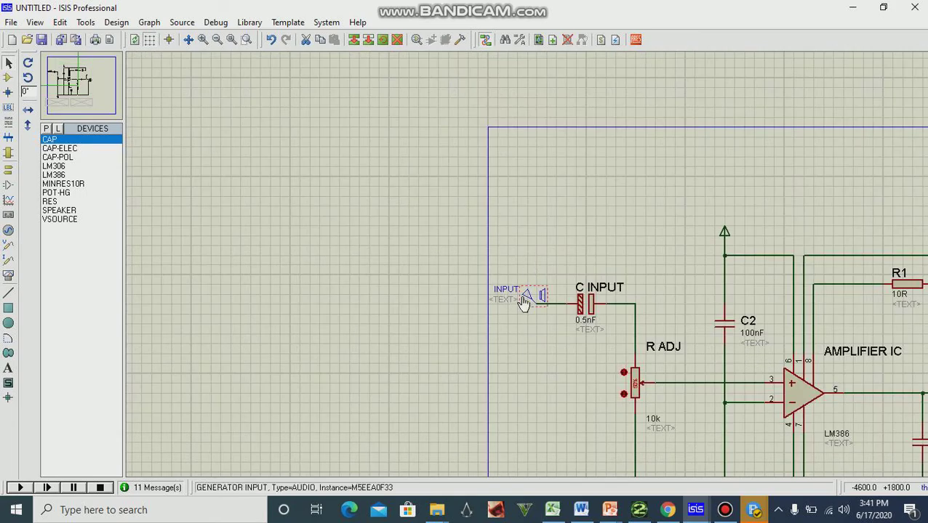
pyautogui.scroll(-2, 525, 287)
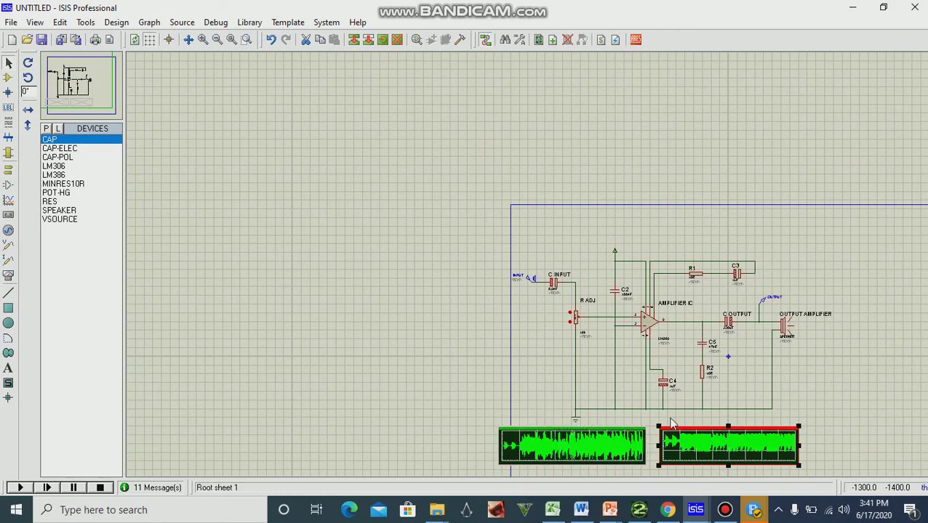
pyautogui.doubleClick(714, 443)
pyautogui.click(624, 357)
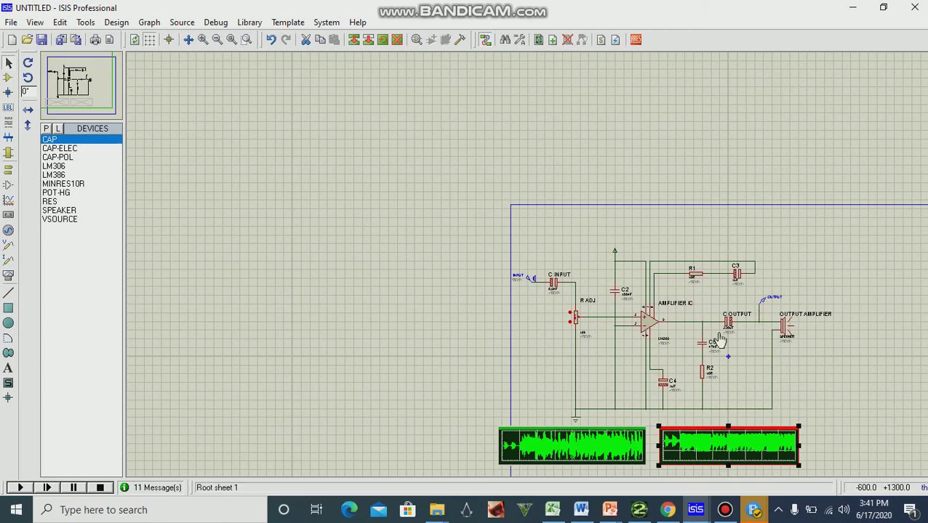
pyautogui.scroll(1, 773, 318)
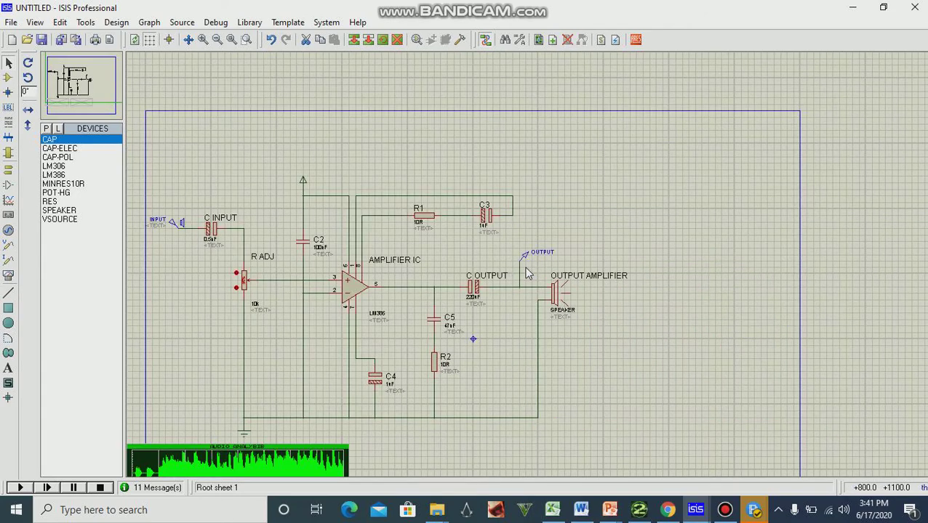
pyautogui.scroll(-1, 522, 261)
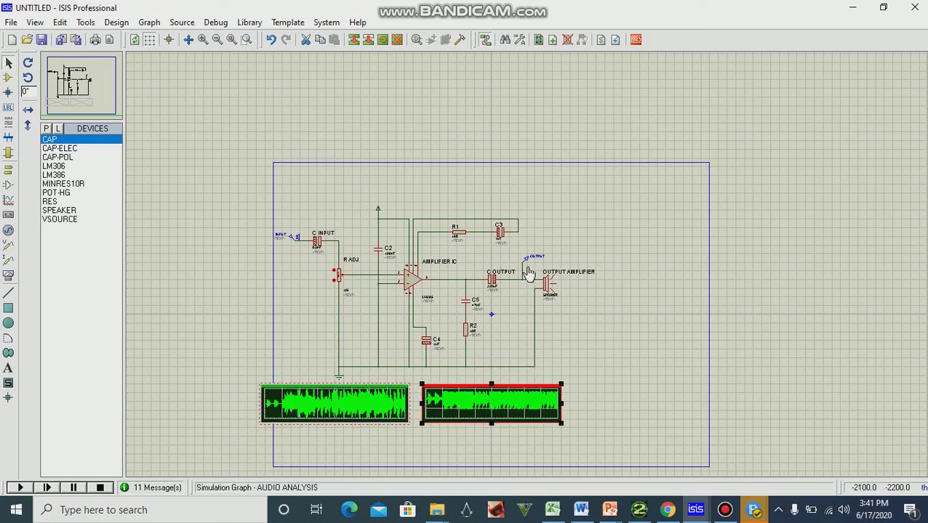
# Step: Review the INPUT audio analysis graph's settings and accept them without resimulating
pyautogui.scroll(1, 465, 256)
pyautogui.rightClick(454, 260)
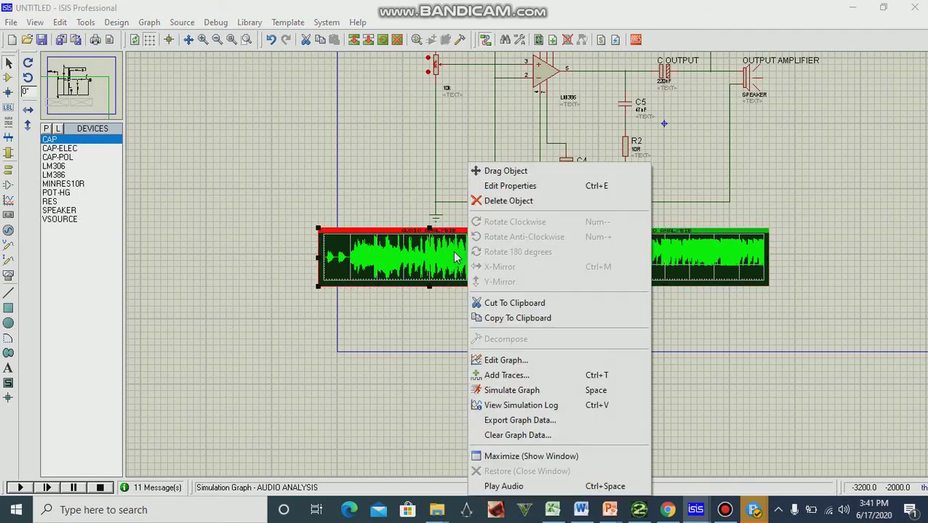
pyautogui.click(499, 361)
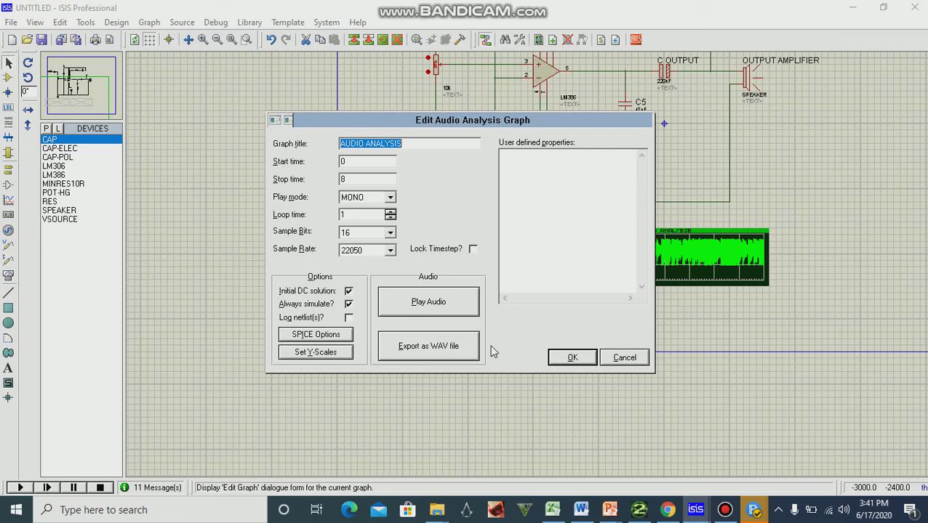
pyautogui.click(554, 357)
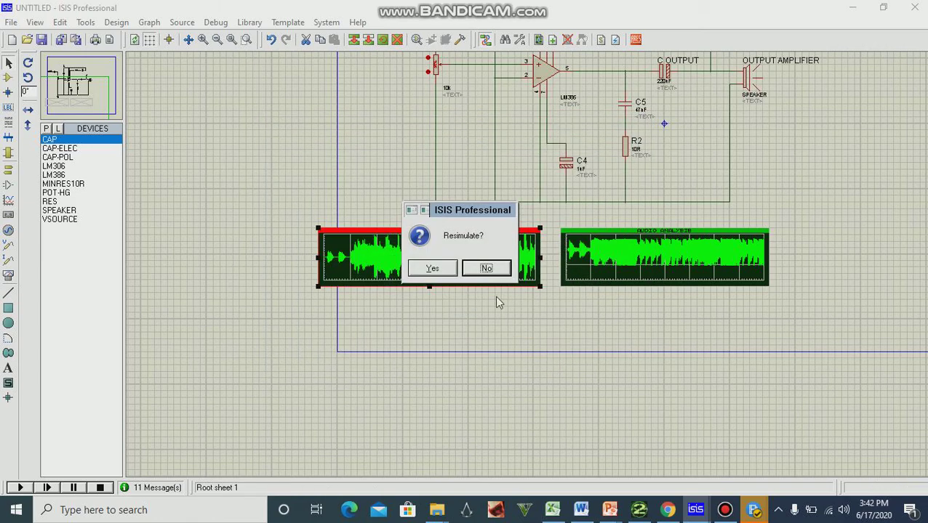
pyautogui.click(485, 269)
# Step: Simulate the INPUT audio analysis graph
pyautogui.rightClick(485, 275)
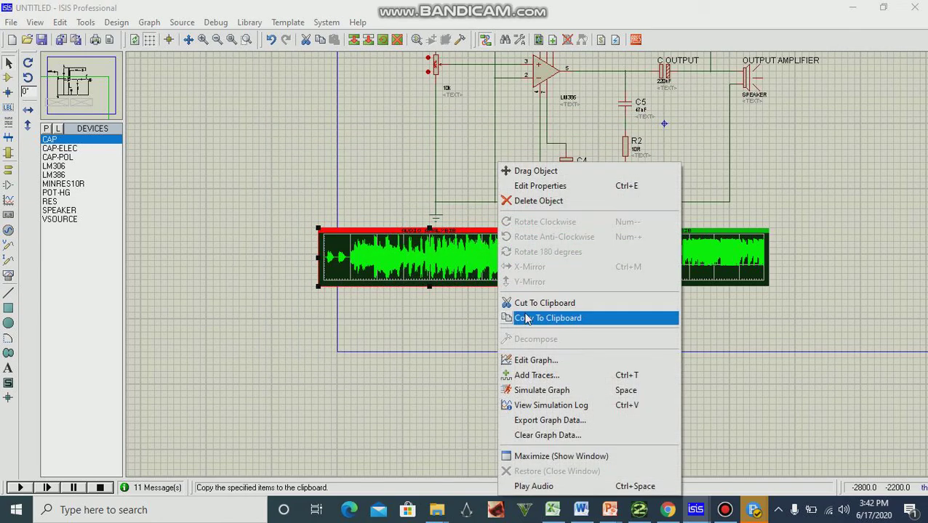
pyautogui.click(533, 393)
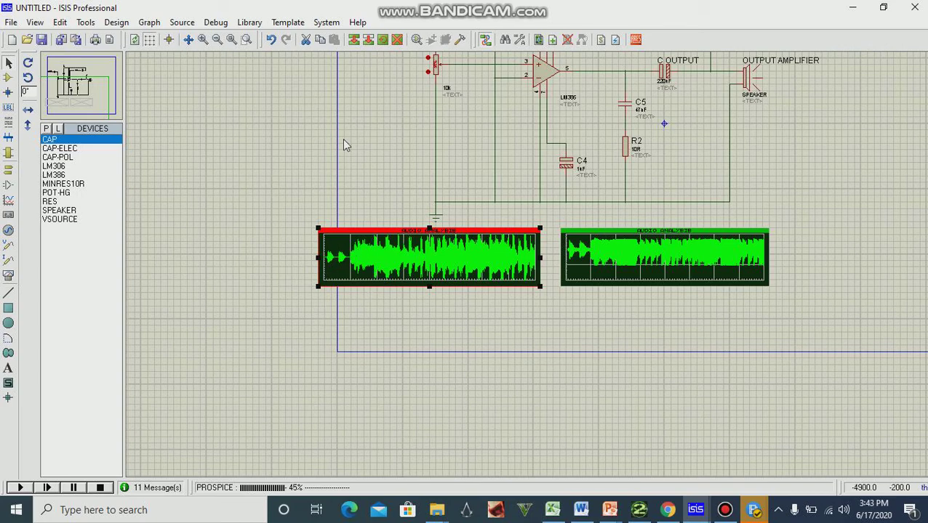
pyautogui.scroll(-1, 345, 145)
pyautogui.scroll(1, 407, 106)
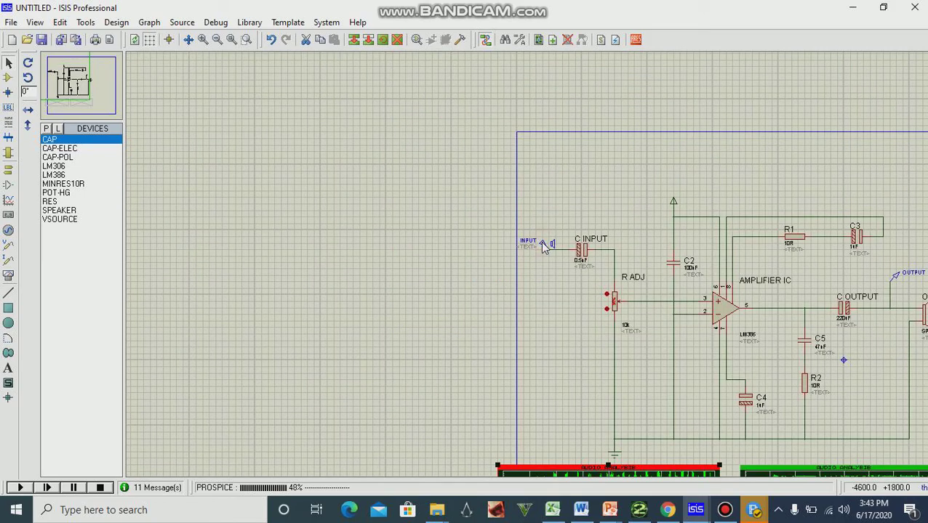
pyautogui.scroll(-1, 561, 321)
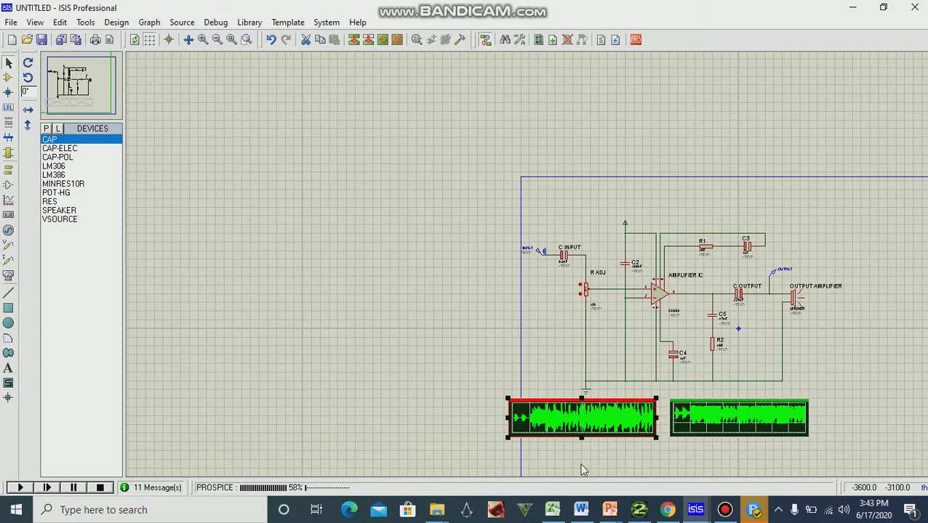
pyautogui.scroll(-1, 592, 437)
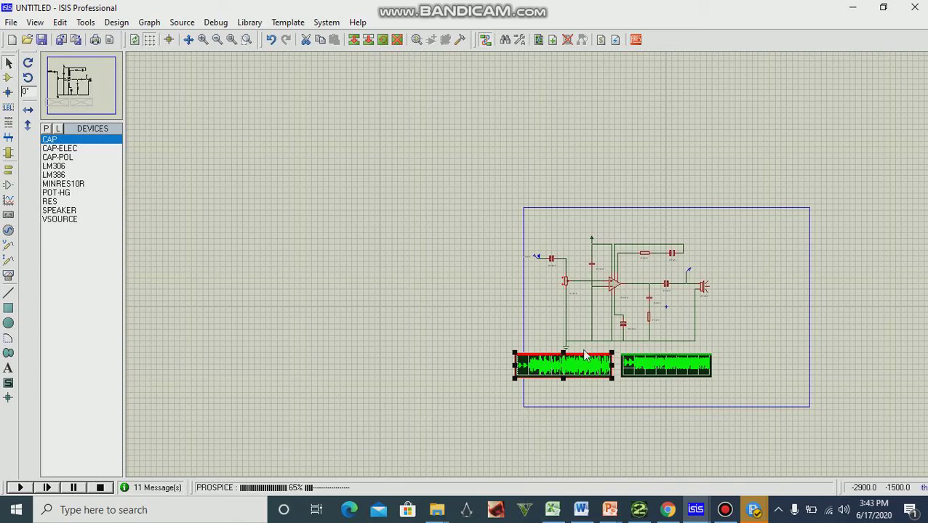
pyautogui.scroll(1, 584, 354)
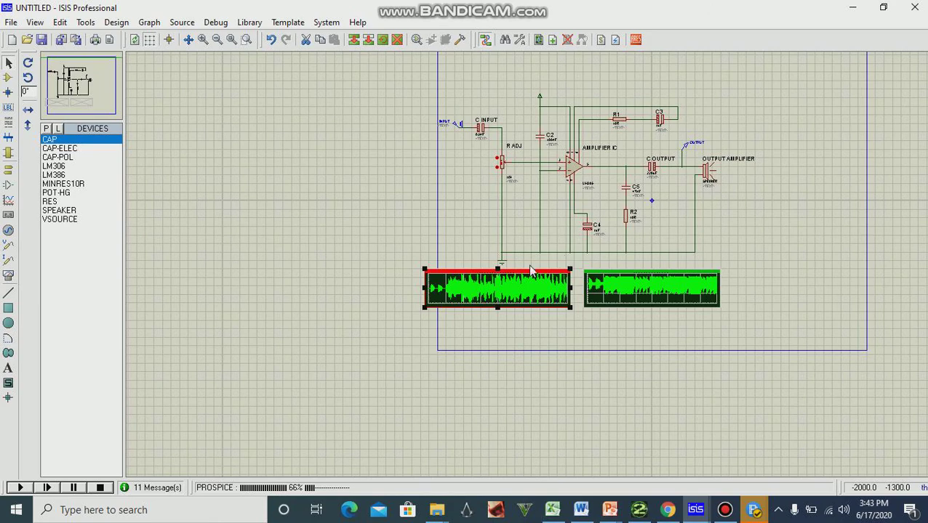
pyautogui.scroll(1, 528, 266)
pyautogui.scroll(1, 479, 304)
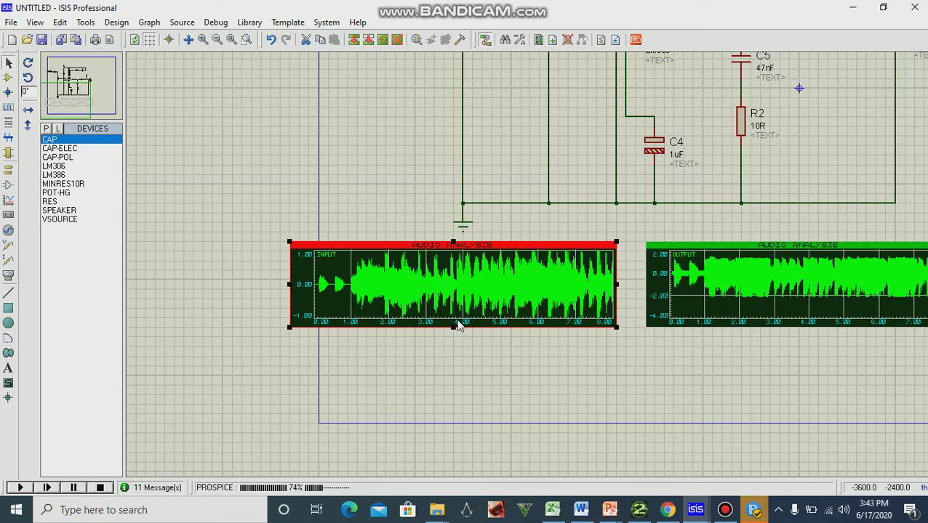
# Step: Raise the system volume by five increments for the graph's audio playback
pyautogui.press('XF86AudioRaiseVolume')
pyautogui.press('XF86AudioRaiseVolume')
pyautogui.press('XF86AudioRaiseVolume')
pyautogui.press('XF86AudioRaiseVolume')
pyautogui.press('XF86AudioRaiseVolume')
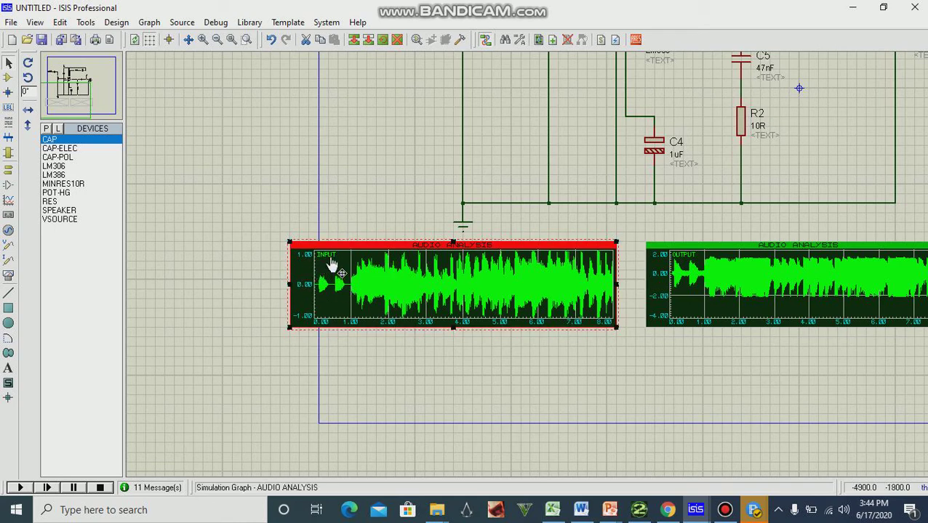
# Step: Review the OUTPUT audio analysis graph's settings and dismiss them without making changes
pyautogui.scroll(2, 528, 278)
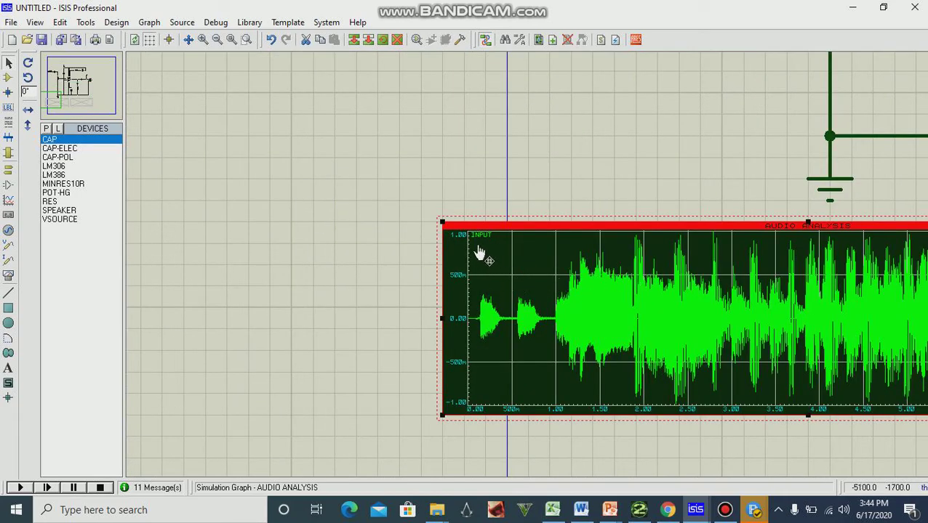
pyautogui.scroll(-1, 617, 290)
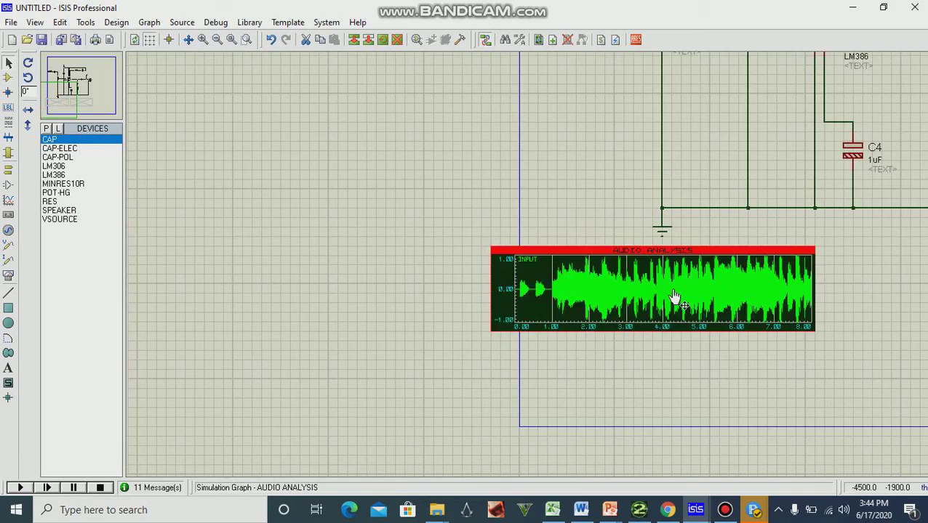
pyautogui.scroll(-1, 688, 309)
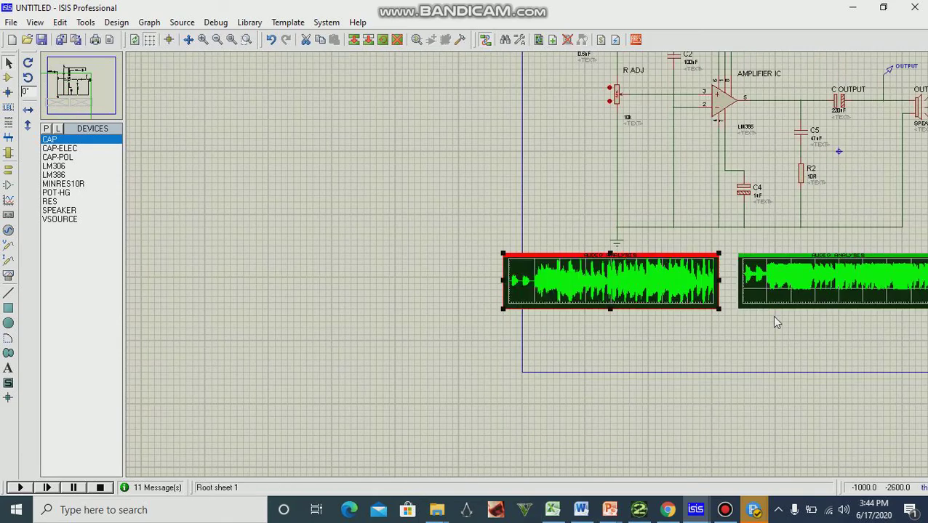
pyautogui.rightClick(805, 295)
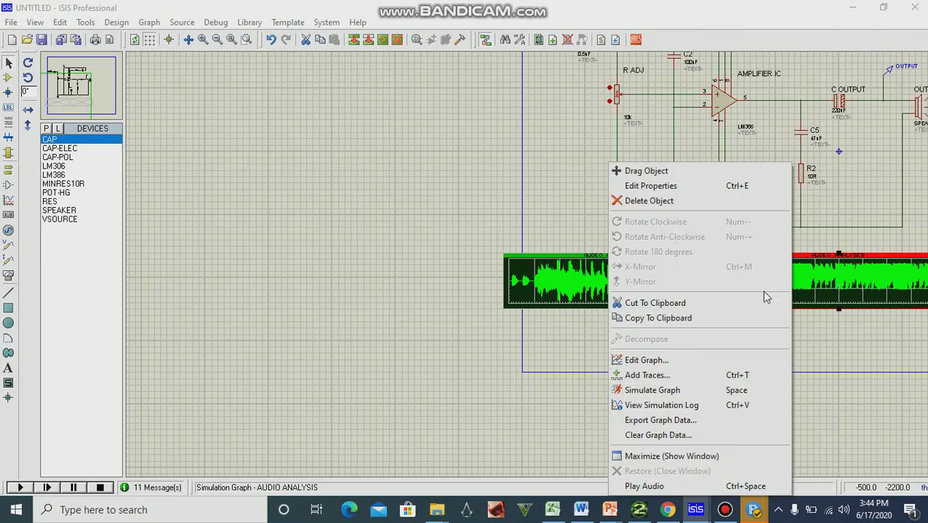
pyautogui.click(825, 285)
pyautogui.click(825, 286)
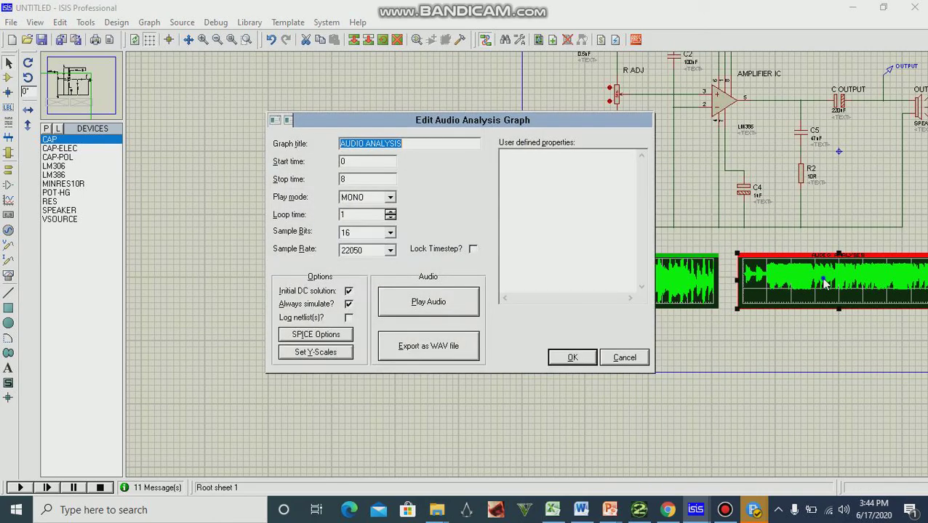
pyautogui.click(623, 359)
# Step: Simulate the OUTPUT audio analysis graph
pyautogui.rightClick(764, 290)
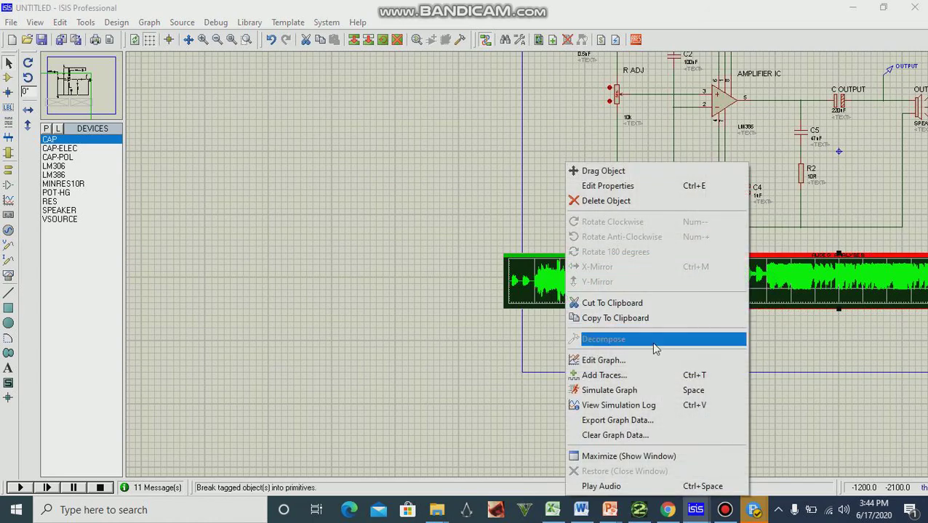
pyautogui.click(650, 390)
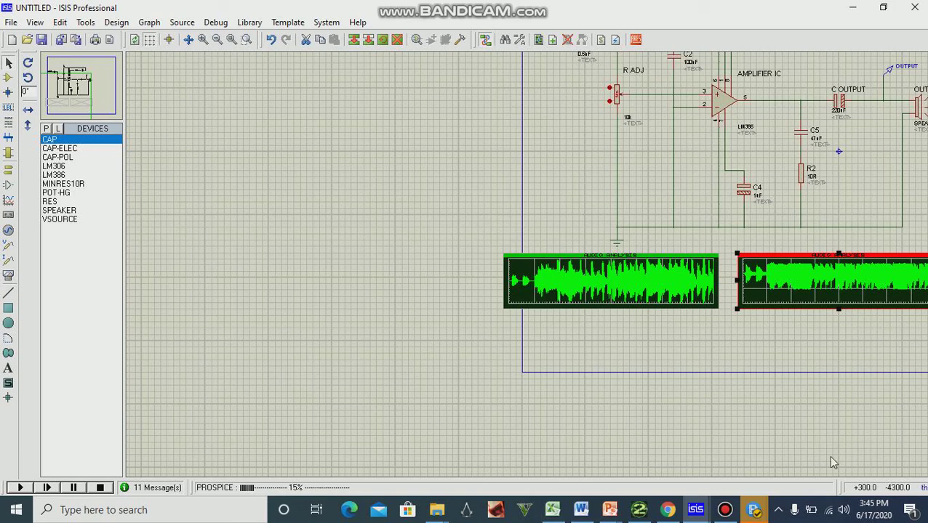
pyautogui.click(729, 510)
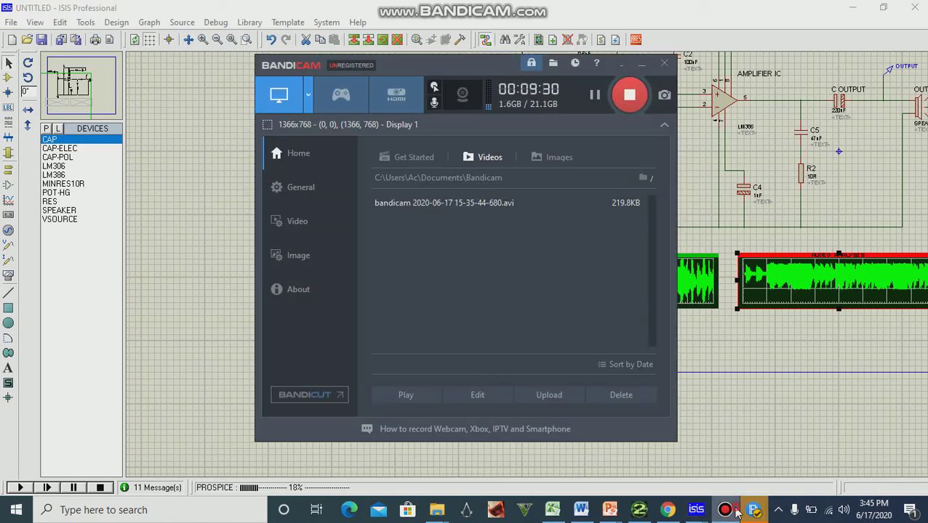
pyautogui.click(736, 511)
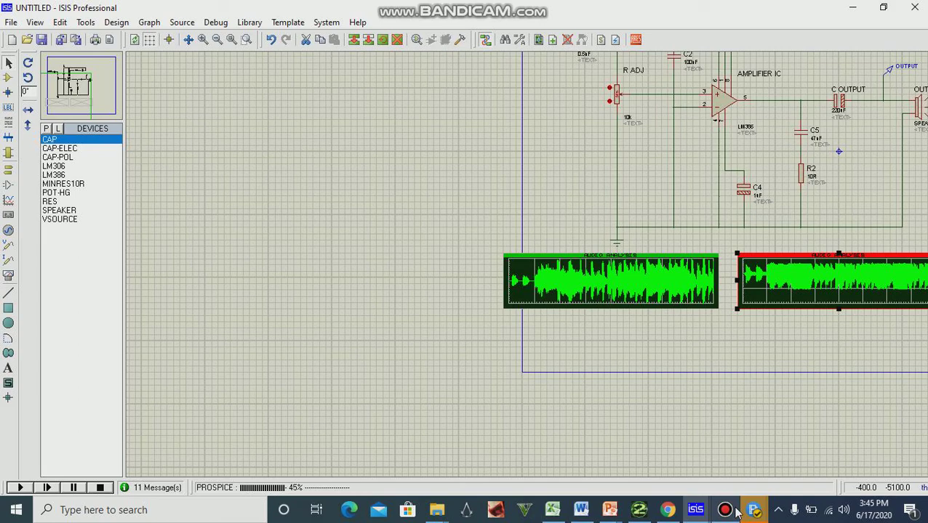
pyautogui.click(731, 511)
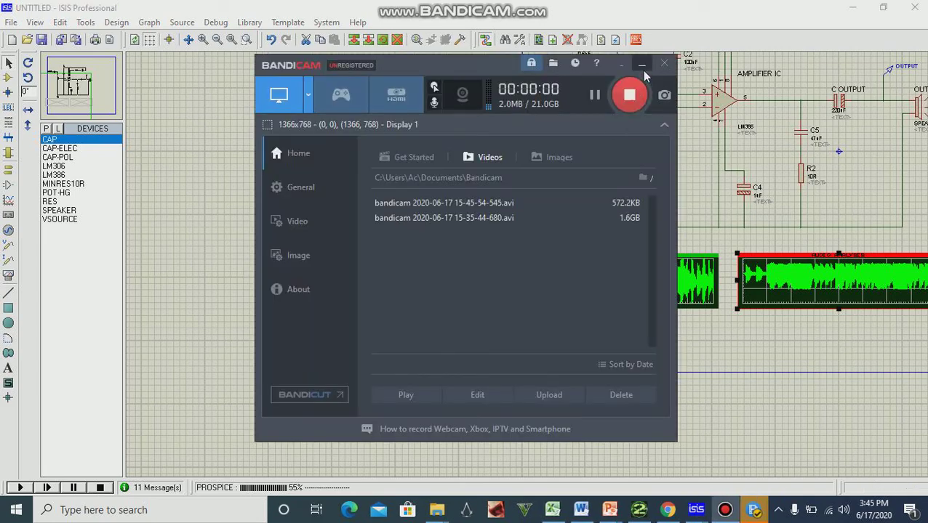
pyautogui.click(640, 62)
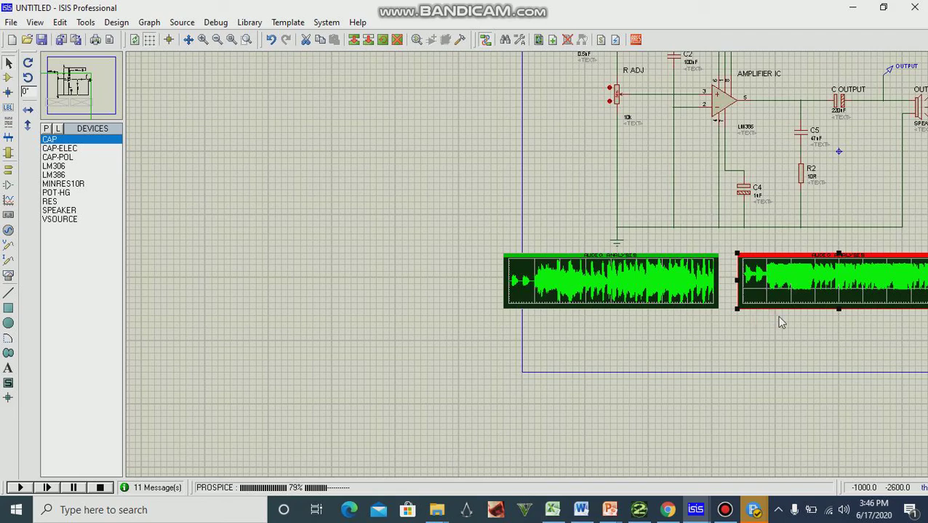
# Step: Compare the amplitude scales and waveforms of the INPUT and OUTPUT audio analysis graphs
pyautogui.scroll(-1, 776, 315)
pyautogui.scroll(1, 527, 263)
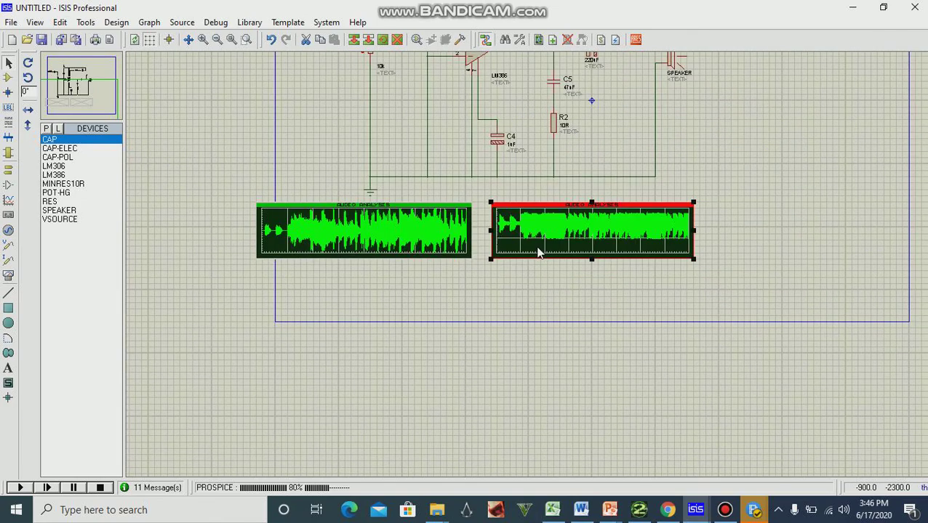
pyautogui.scroll(1, 527, 267)
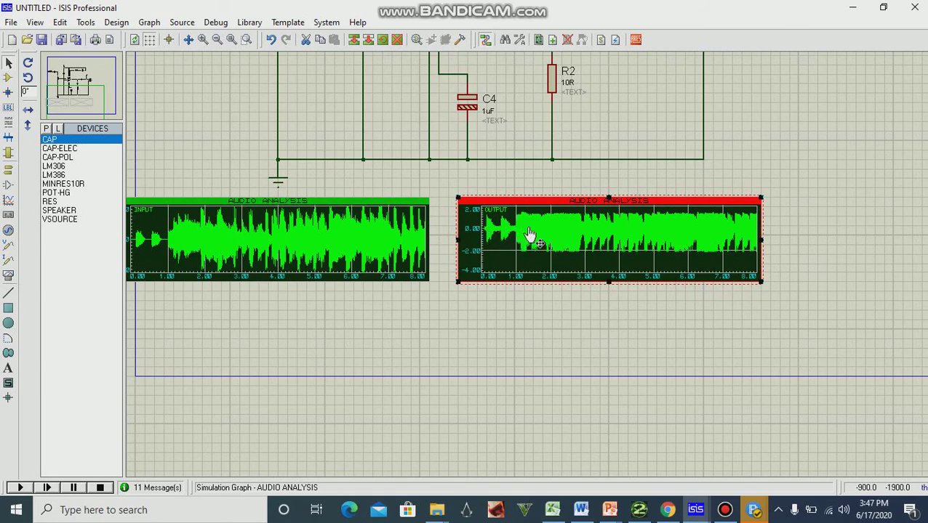
pyautogui.scroll(1, 529, 234)
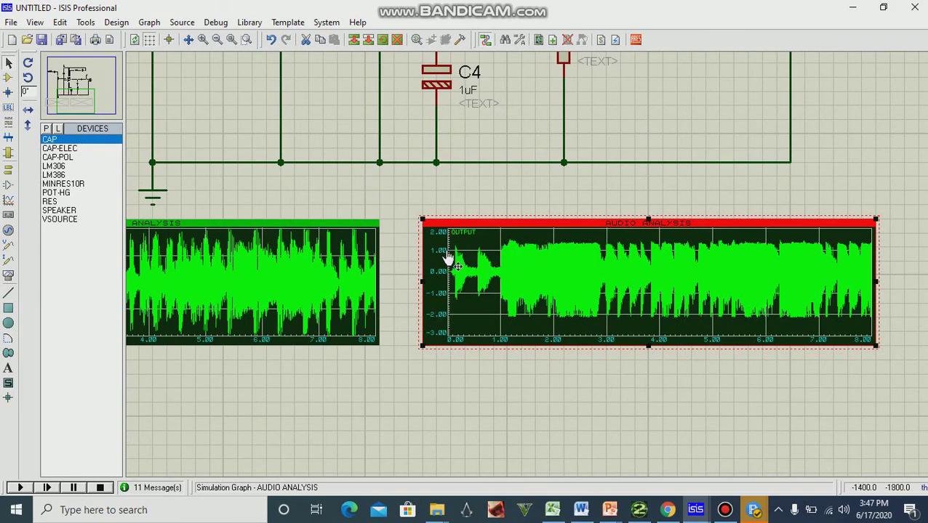
pyautogui.click(161, 261)
pyautogui.scroll(-1, 161, 260)
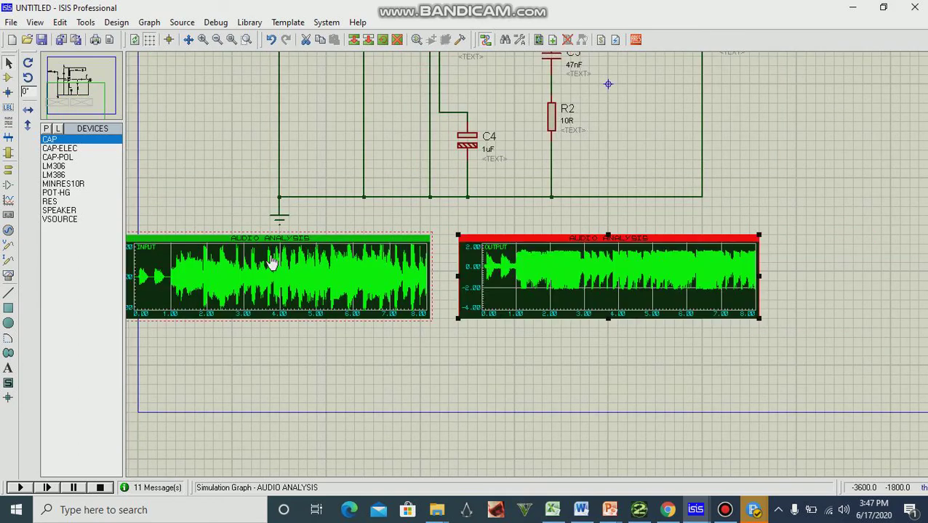
pyautogui.scroll(1, 489, 272)
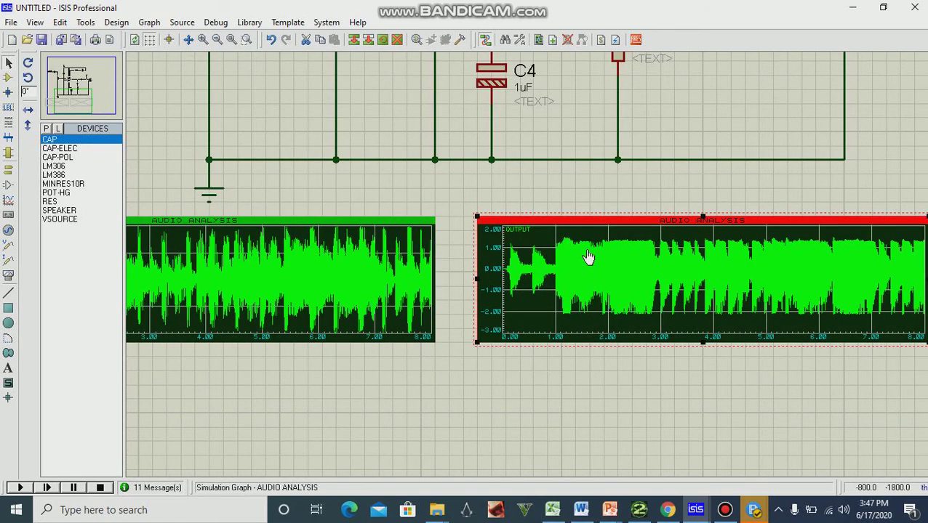
pyautogui.scroll(1, 591, 259)
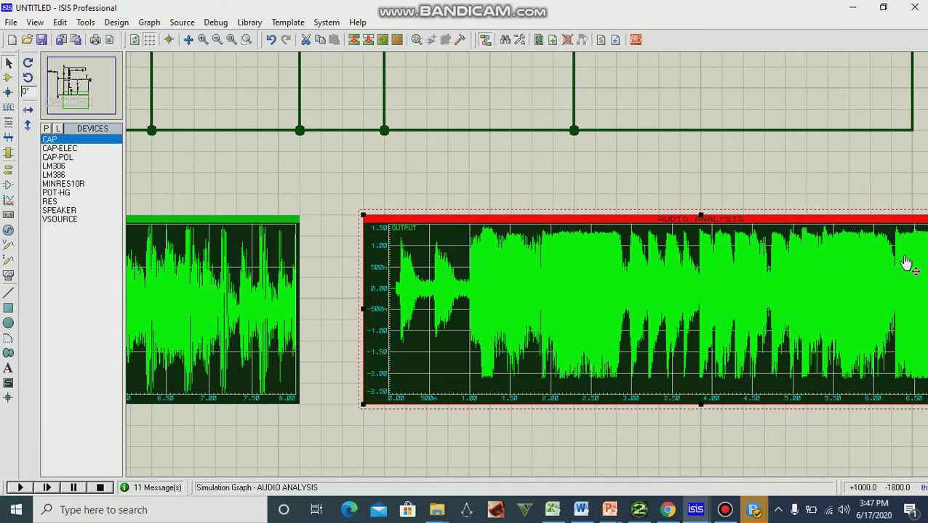
pyautogui.scroll(-1, 895, 366)
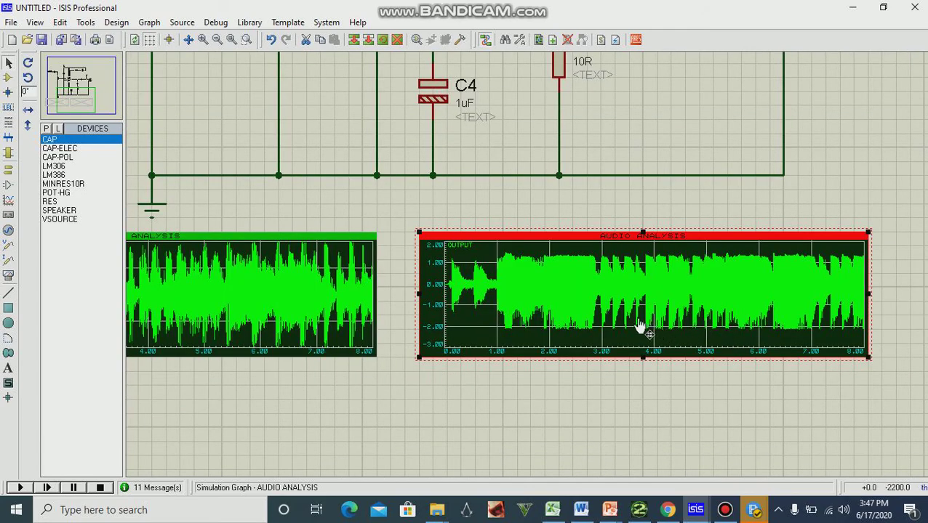
pyautogui.click(567, 373)
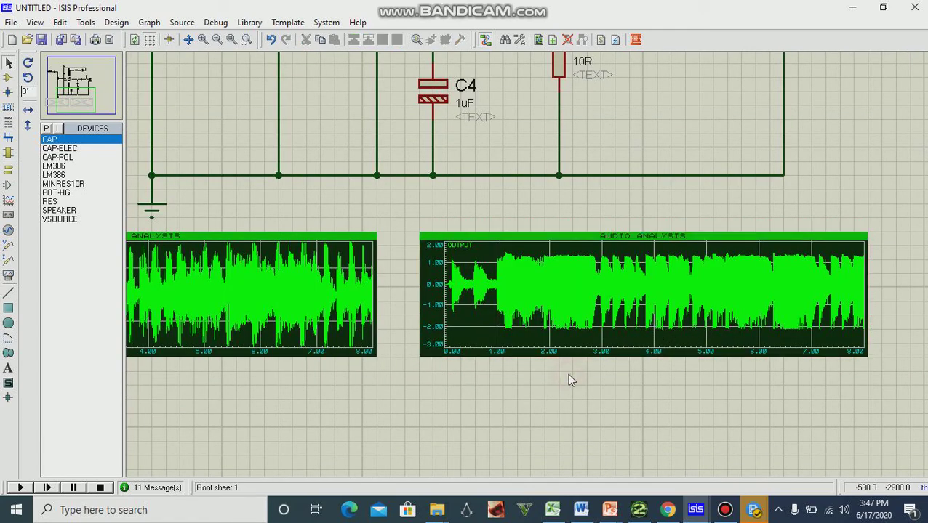
pyautogui.scroll(-1, 560, 327)
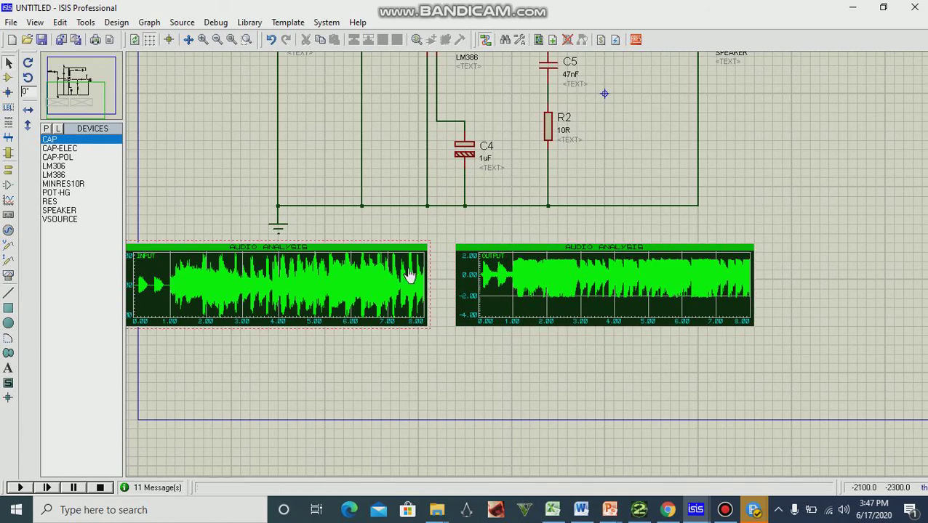
pyautogui.scroll(-1, 453, 242)
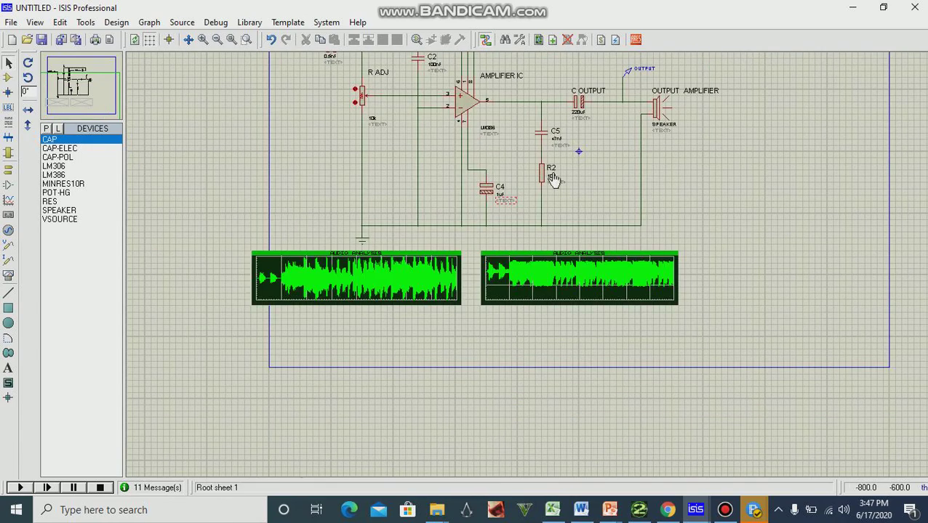
pyautogui.scroll(1, 527, 274)
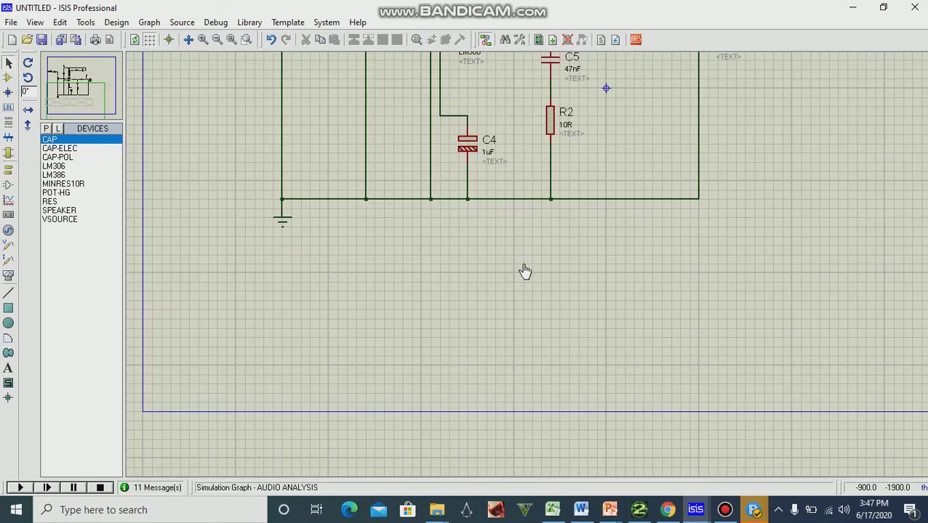
pyautogui.scroll(1, 527, 270)
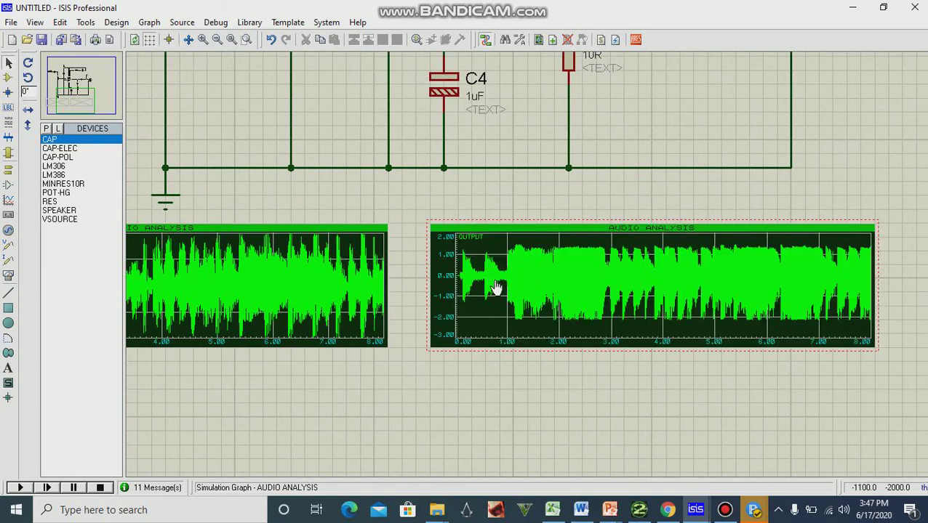
pyautogui.scroll(-1, 492, 253)
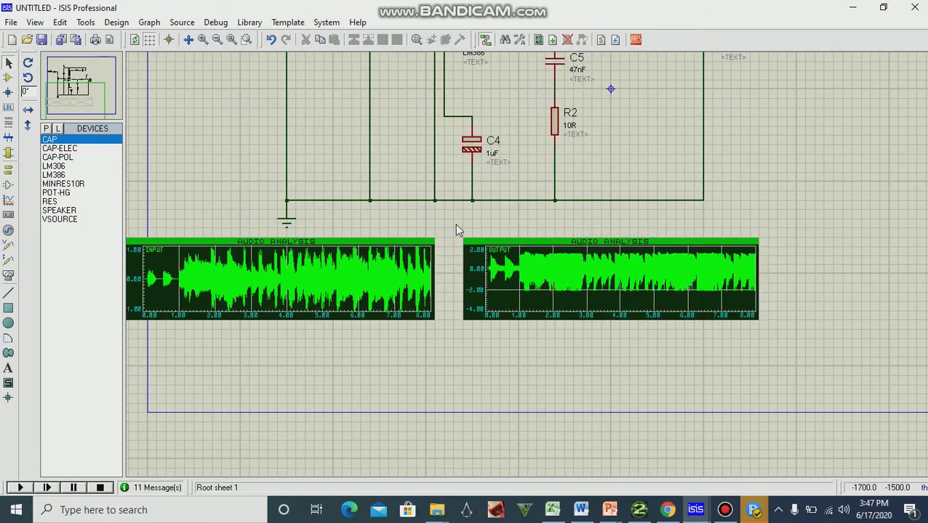
# Step: Examine the signal path from the INPUT generator through the LM386 to the speaker, along with the OUTPUT graph's waveform
pyautogui.scroll(-1, 455, 224)
pyautogui.scroll(-1, 393, 124)
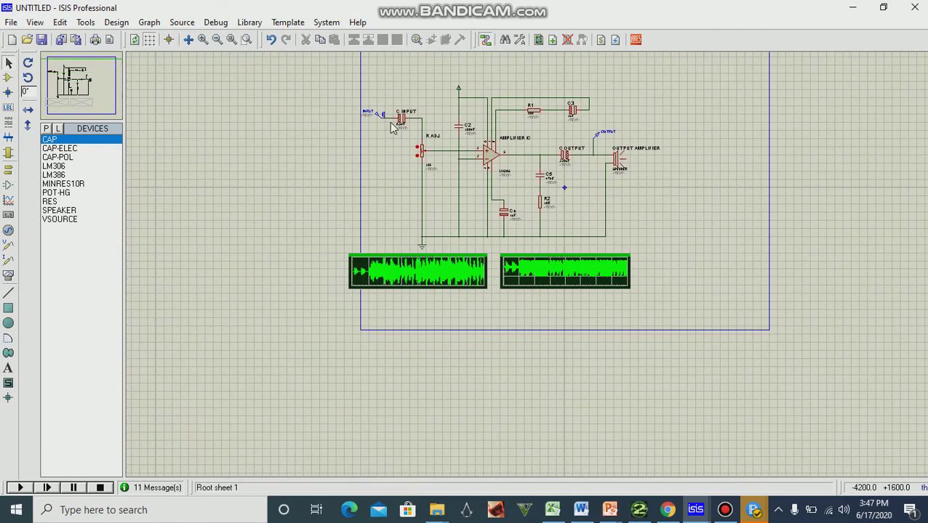
pyautogui.scroll(1, 402, 125)
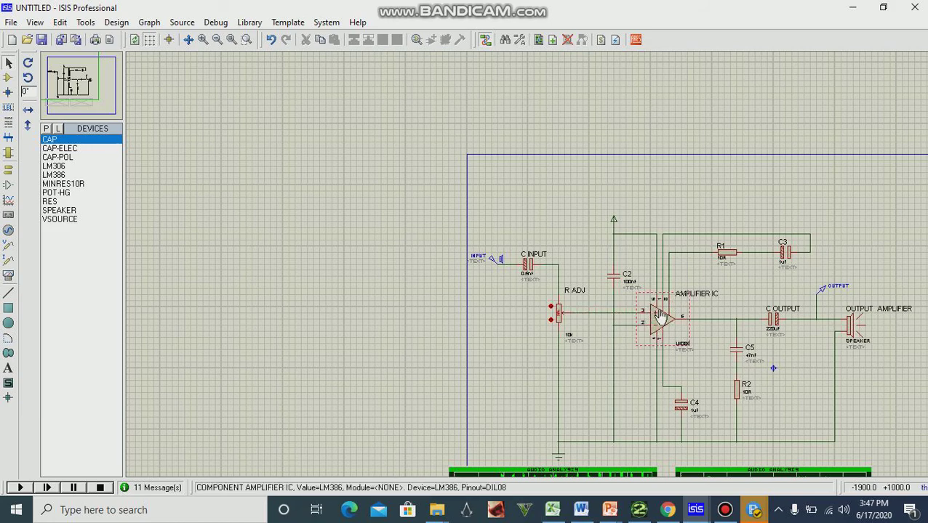
pyautogui.scroll(-1, 646, 329)
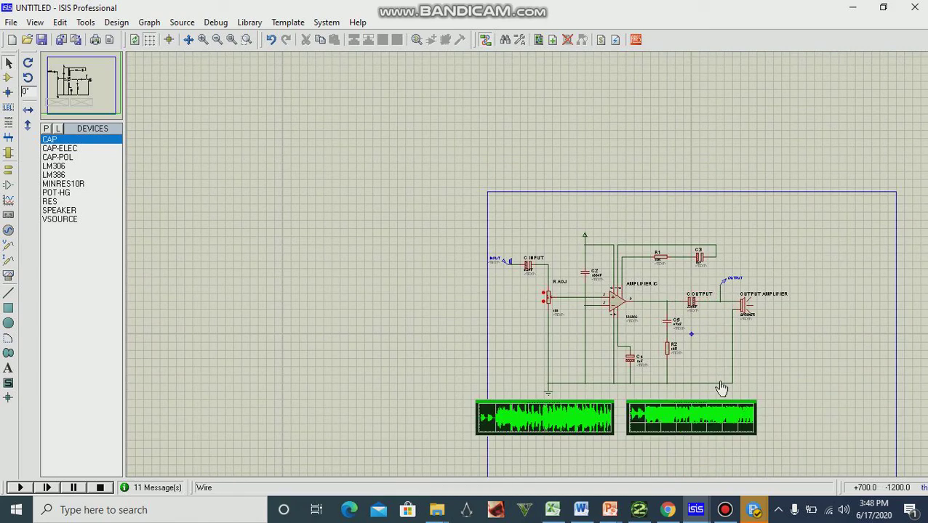
pyautogui.click(679, 432)
pyautogui.scroll(1, 527, 269)
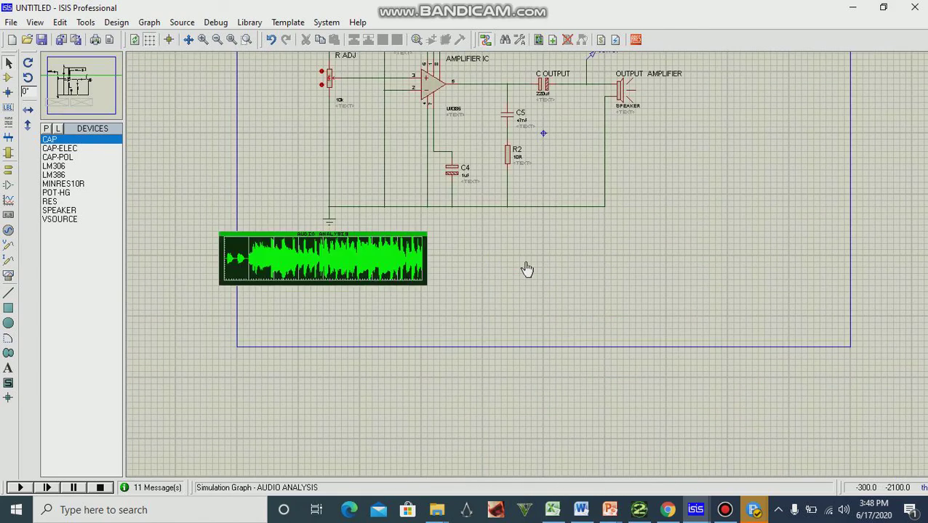
pyautogui.scroll(1, 525, 269)
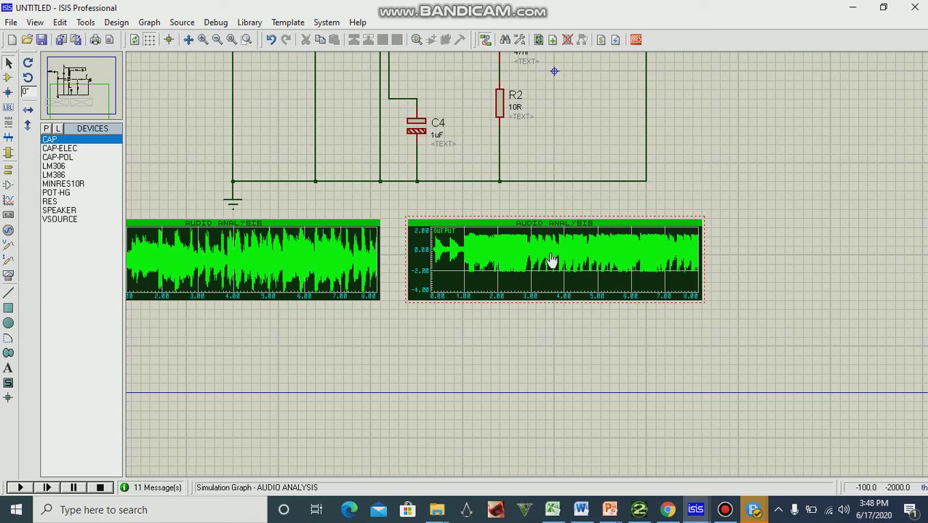
pyautogui.click(411, 269)
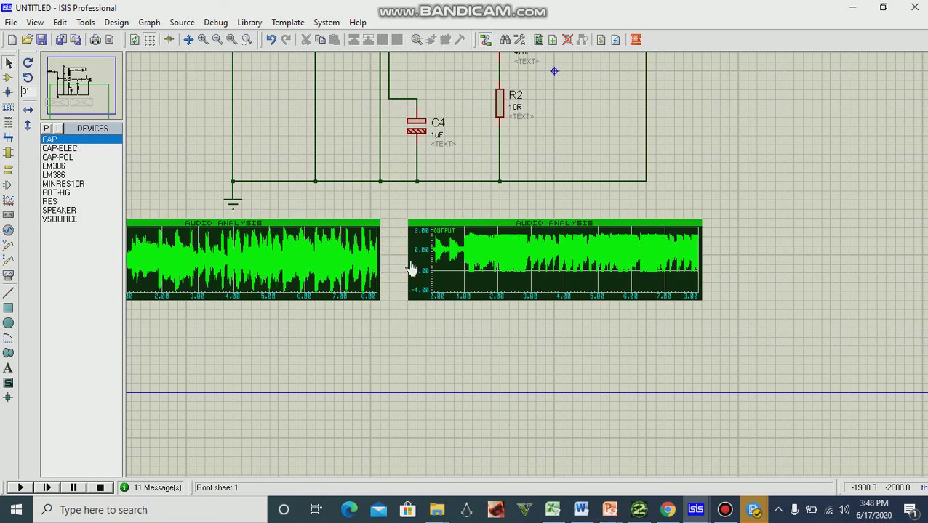
pyautogui.click(368, 261)
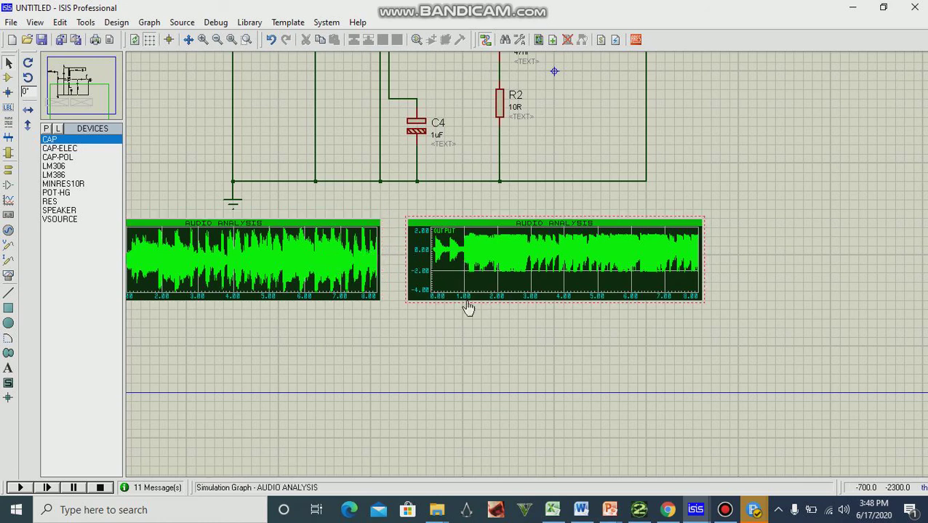
pyautogui.scroll(-2, 431, 176)
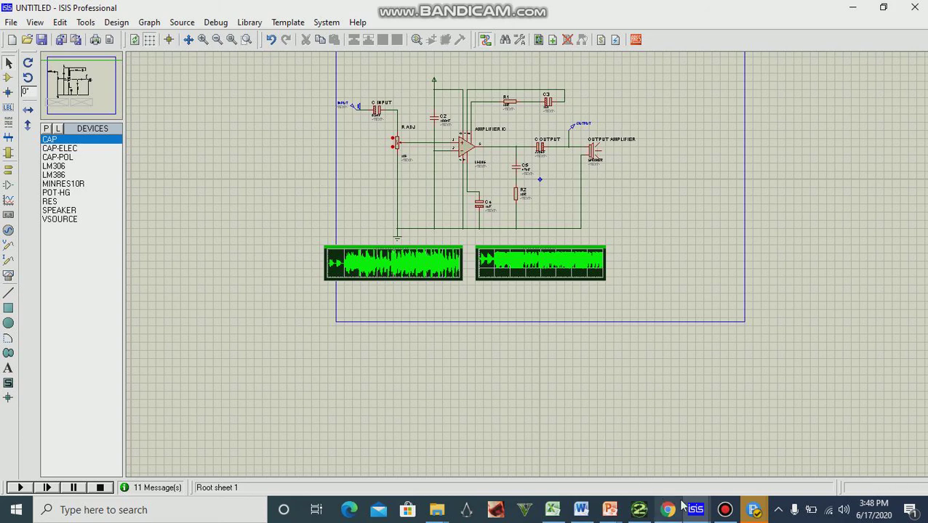
pyautogui.moveTo(695, 510)
pyautogui.moveTo(738, 516)
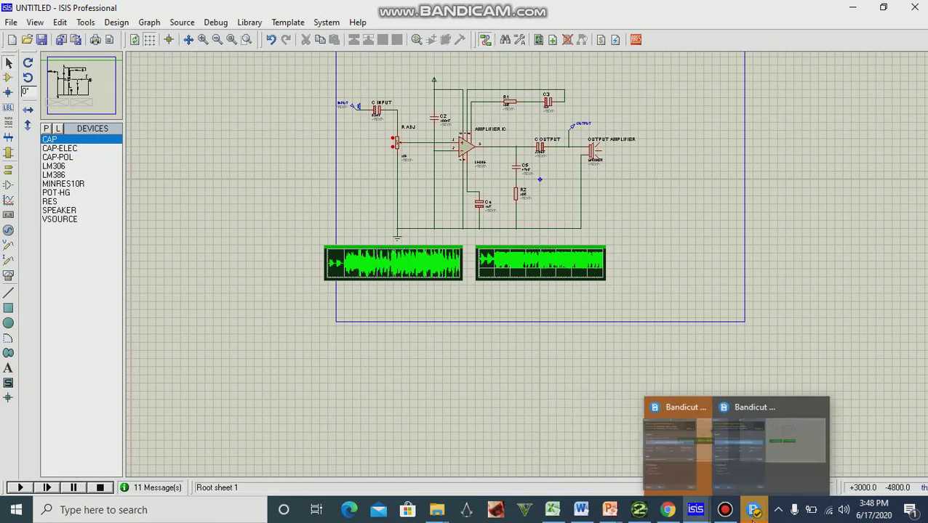